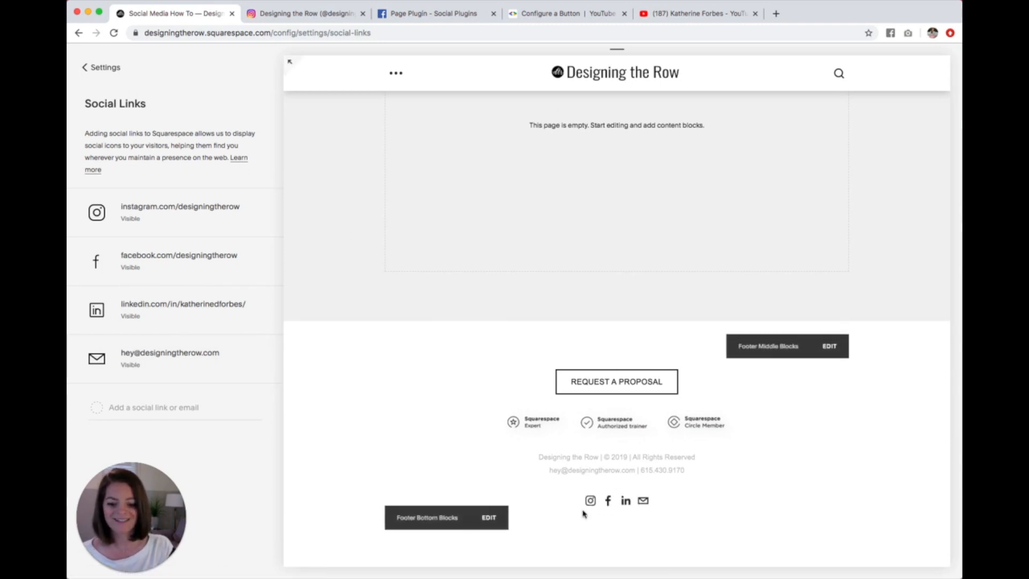
Step: Open the site's Connected Accounts settings and check in the browser that Instagram is logged in to the designingtherow profile
click(102, 66)
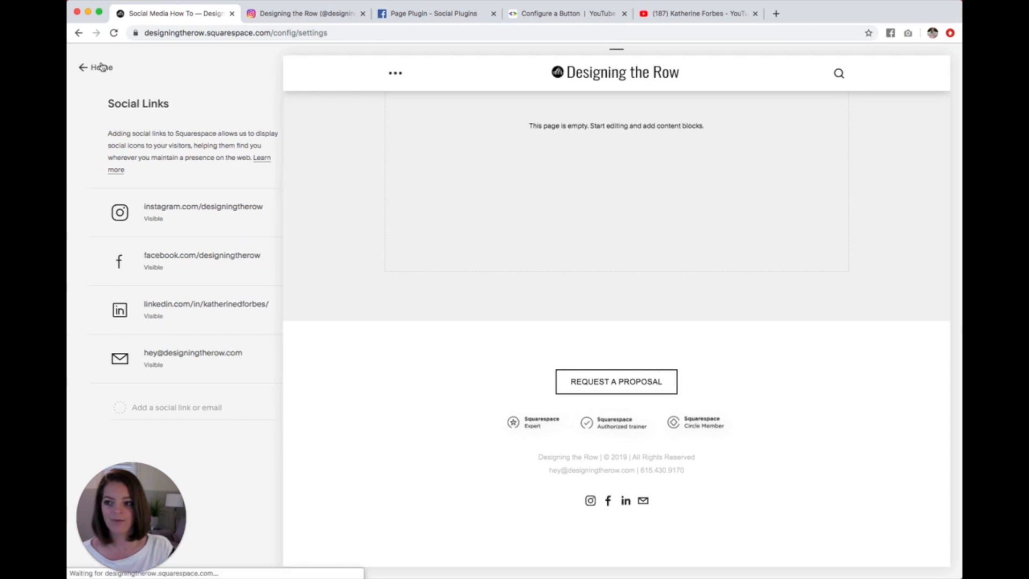
click(146, 238)
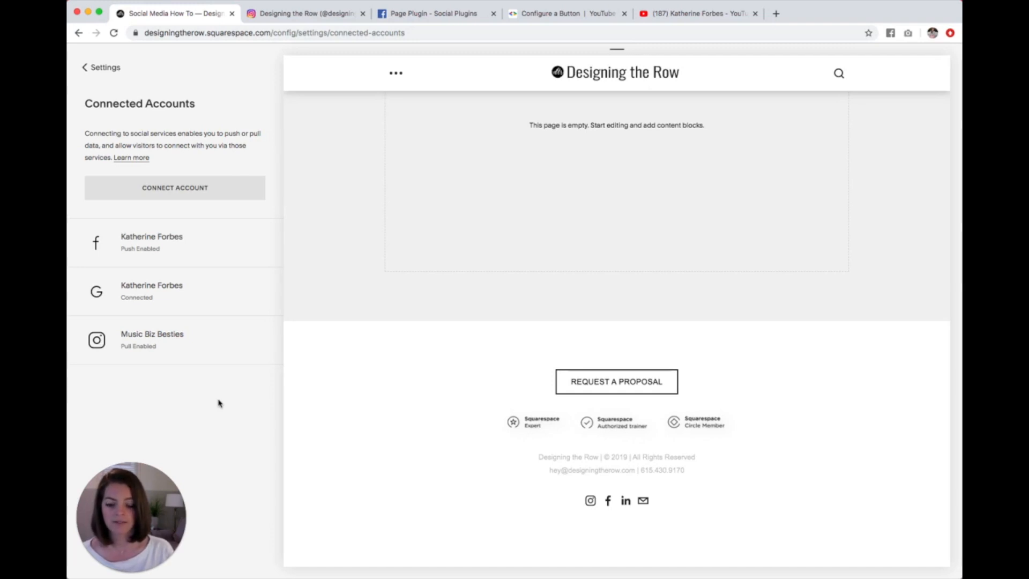
click(301, 16)
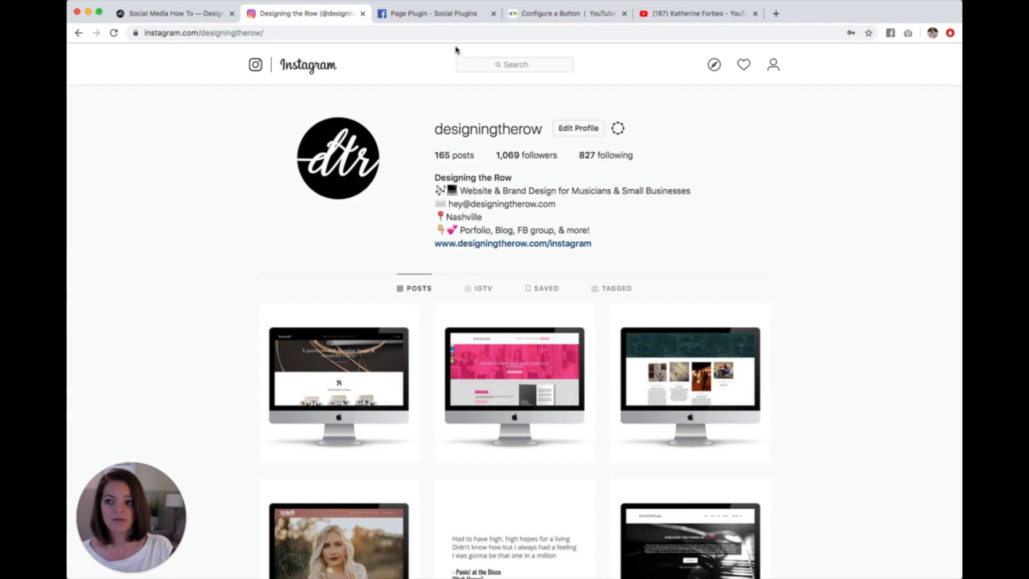
click(200, 21)
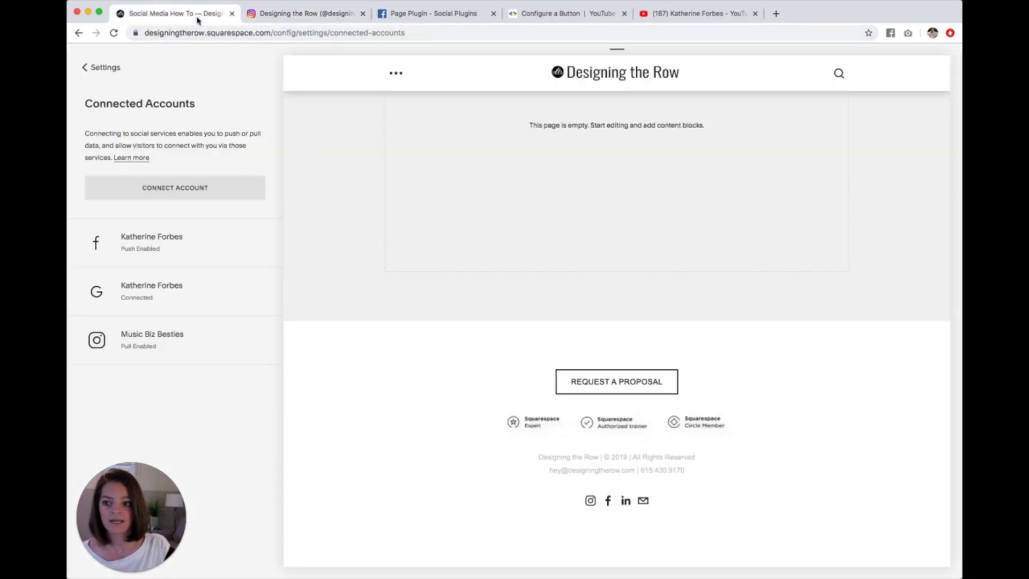
Step: Connect the designingtherow Instagram account to the site, authorize Squarespace's access, and save its settings with Download Data enabled
click(176, 194)
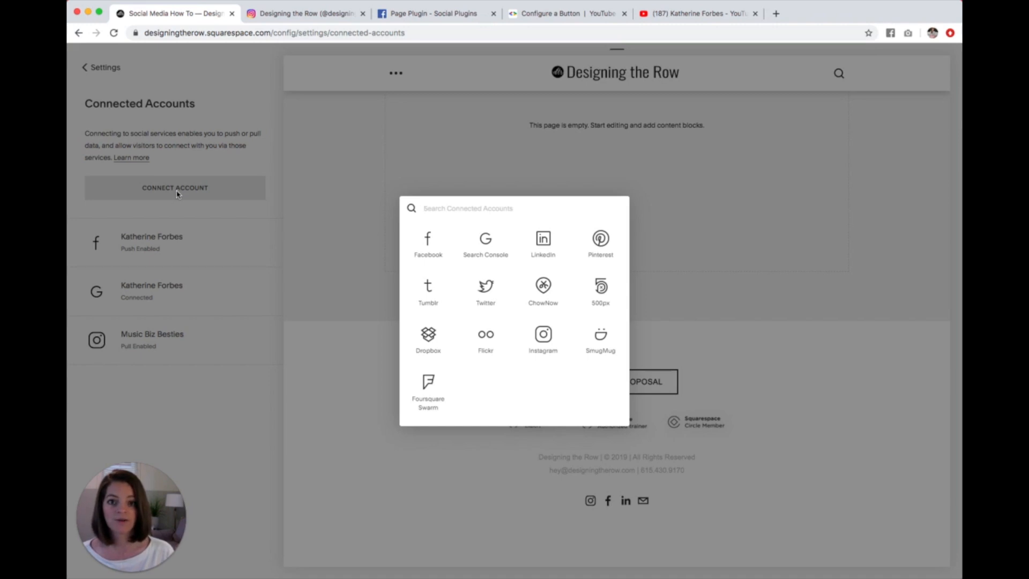
click(329, 13)
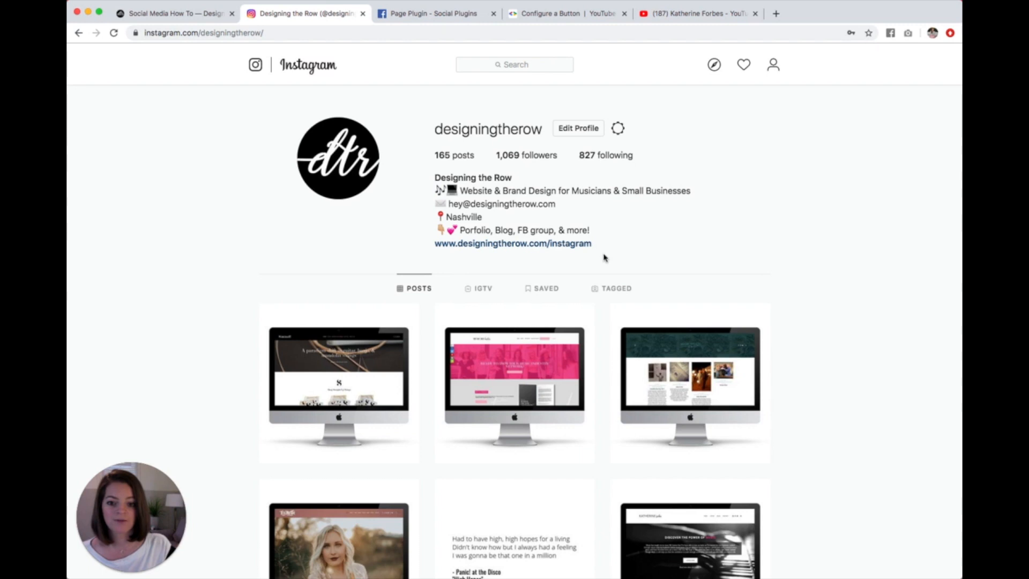
click(172, 15)
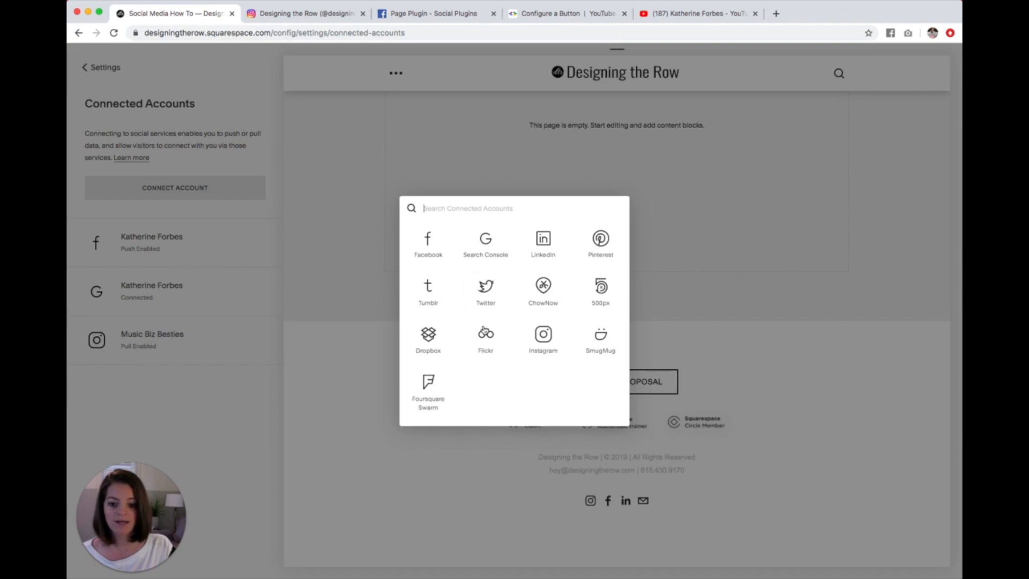
click(543, 336)
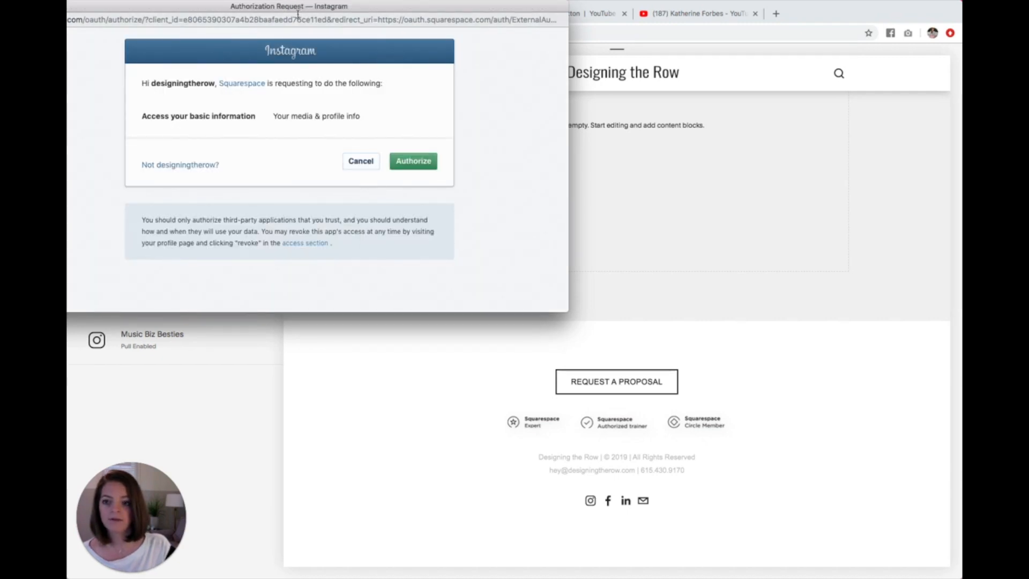
click(414, 163)
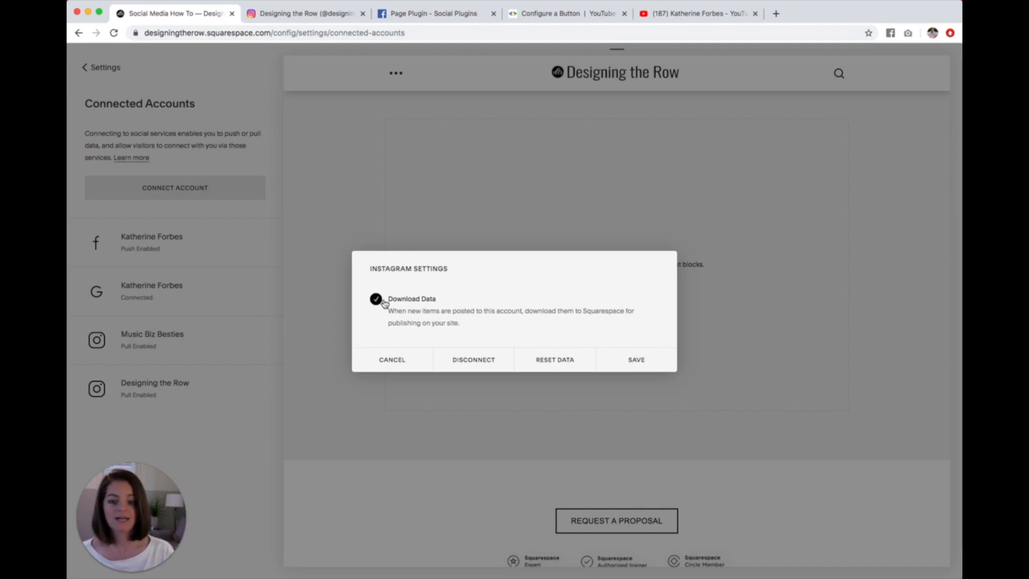
click(632, 358)
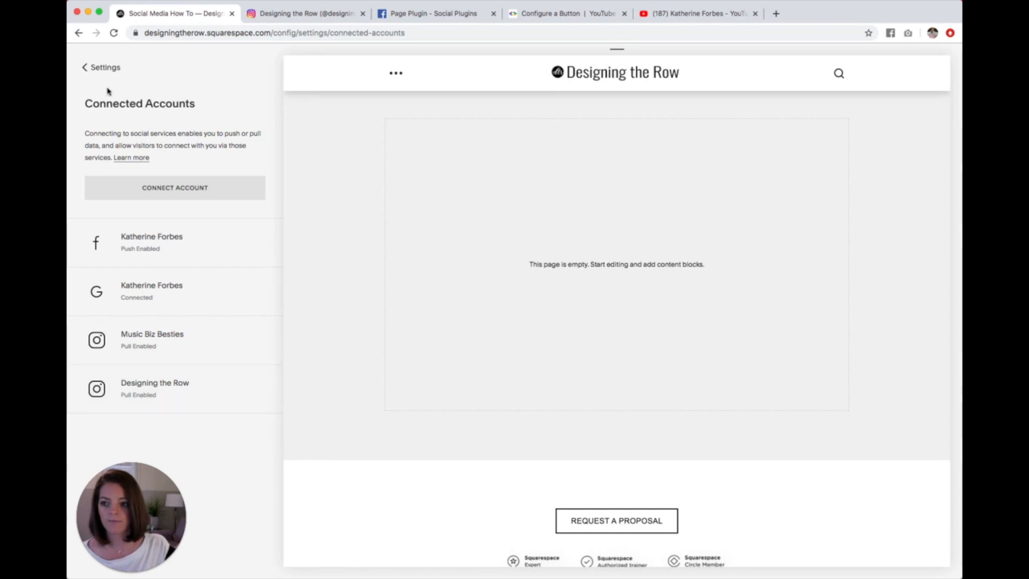
Step: Find the Social Media How To page among the site's unlinked pages and open its page content for editing
click(102, 70)
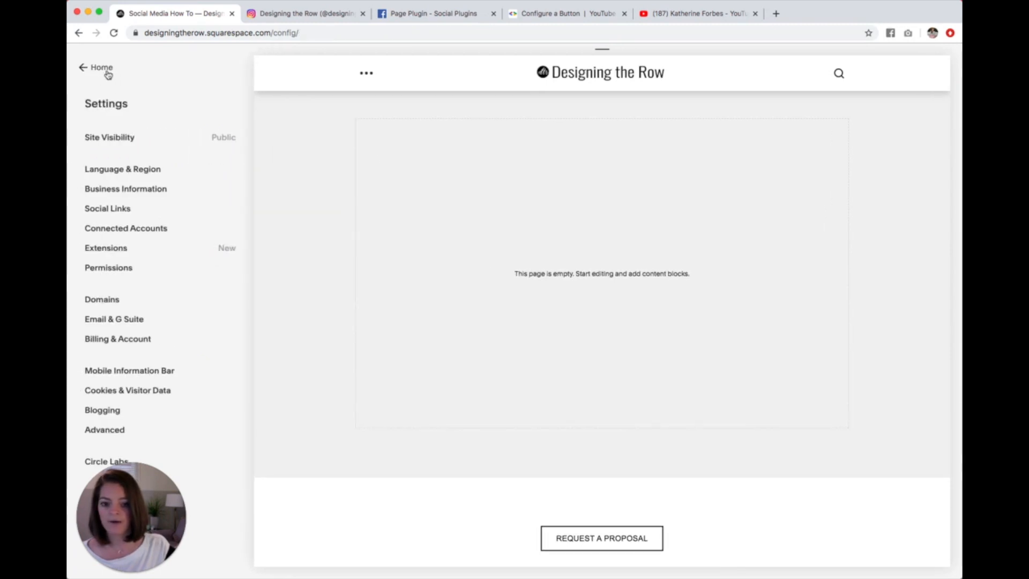
click(108, 74)
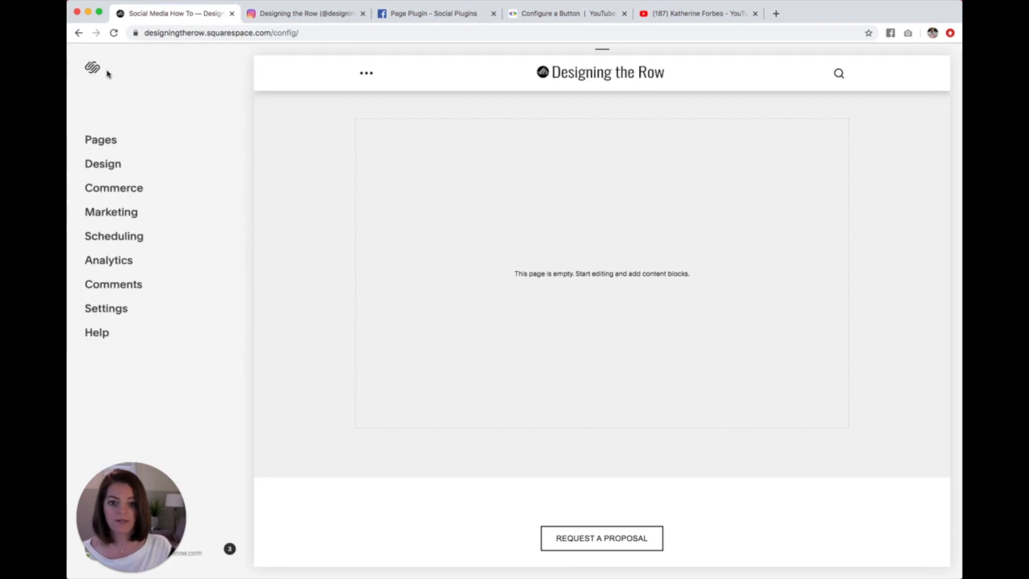
mouse_move(476, 200)
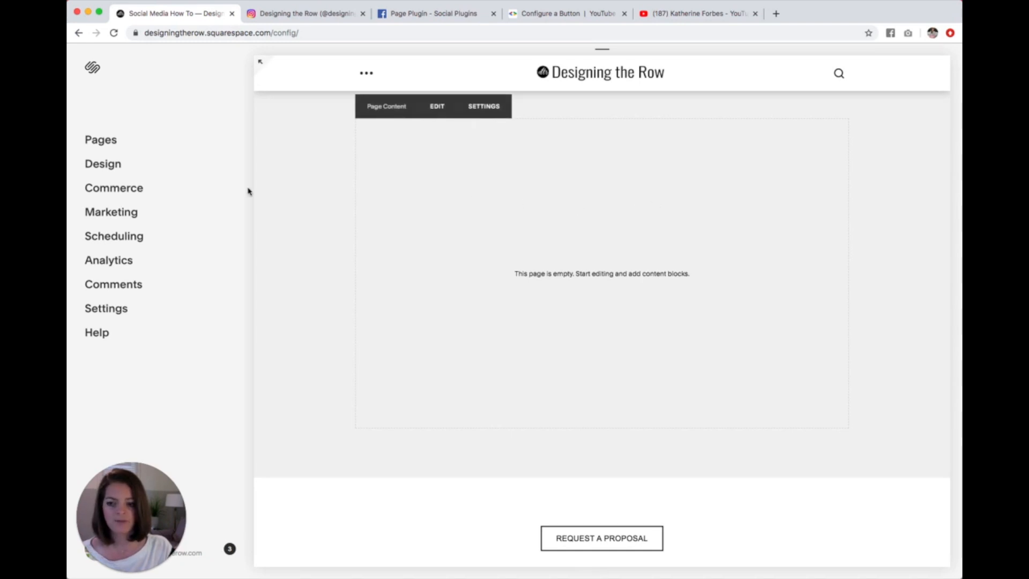
click(109, 144)
scroll(166, 172, down, 15)
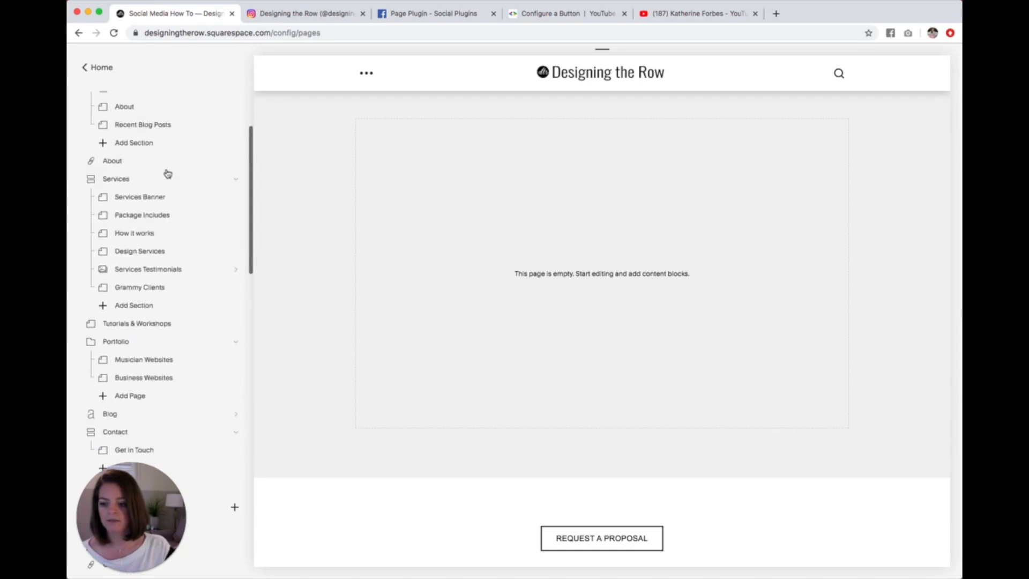
scroll(168, 173, down, 5)
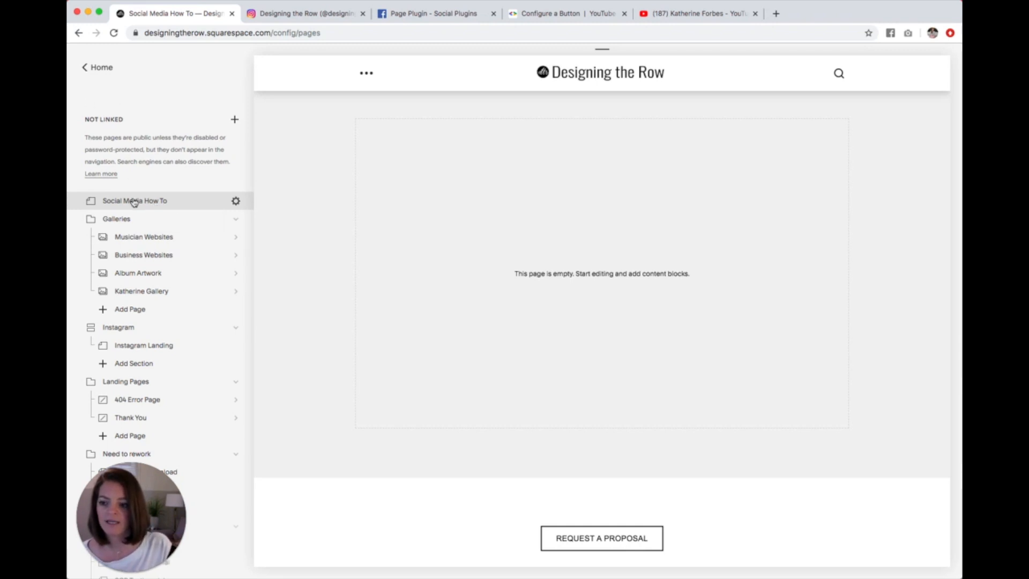
mouse_move(335, 201)
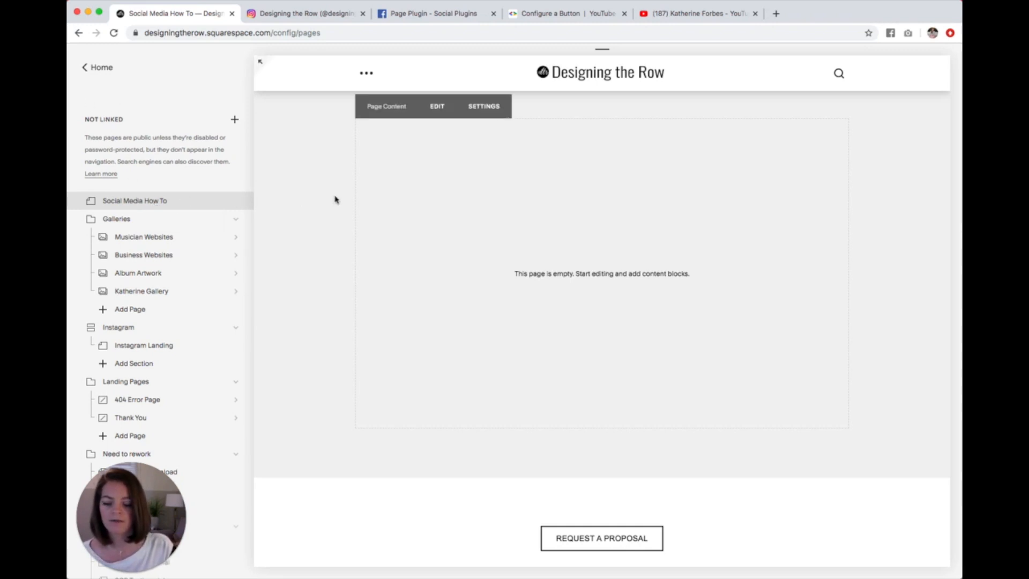
click(432, 110)
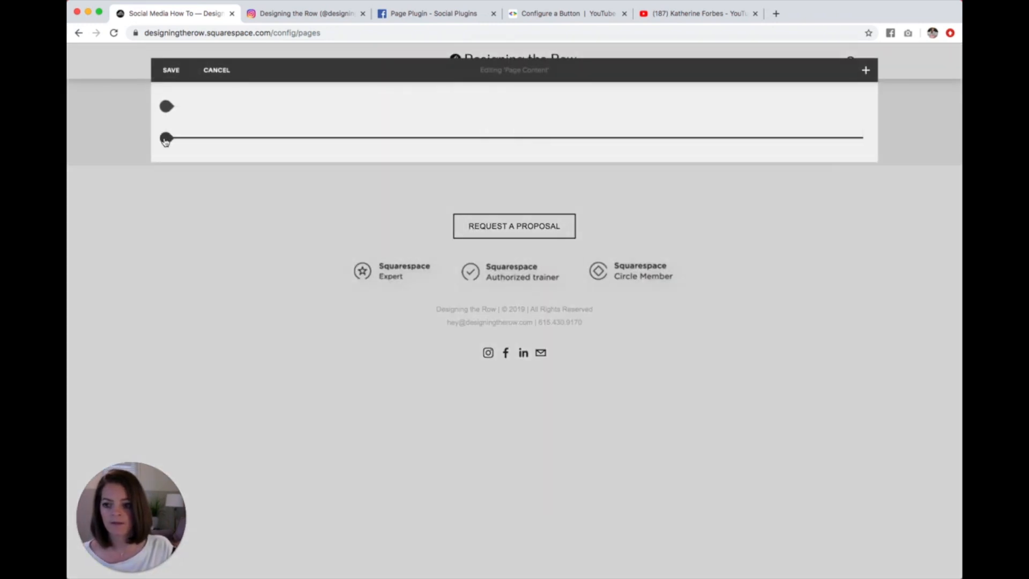
Step: Add an Instagram block to the empty page and set its connected account to Designing the Row
click(166, 139)
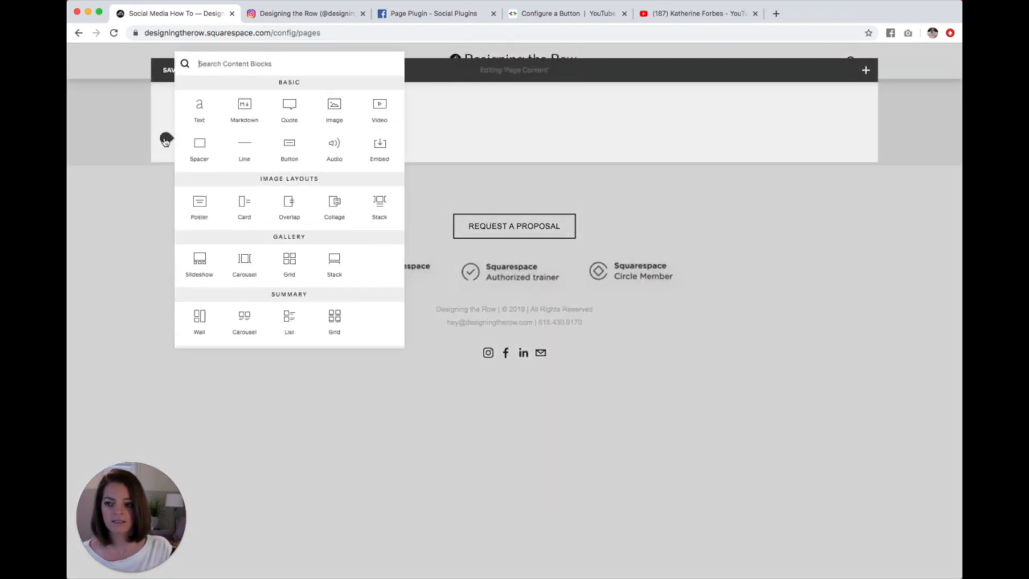
scroll(302, 239, down, 5)
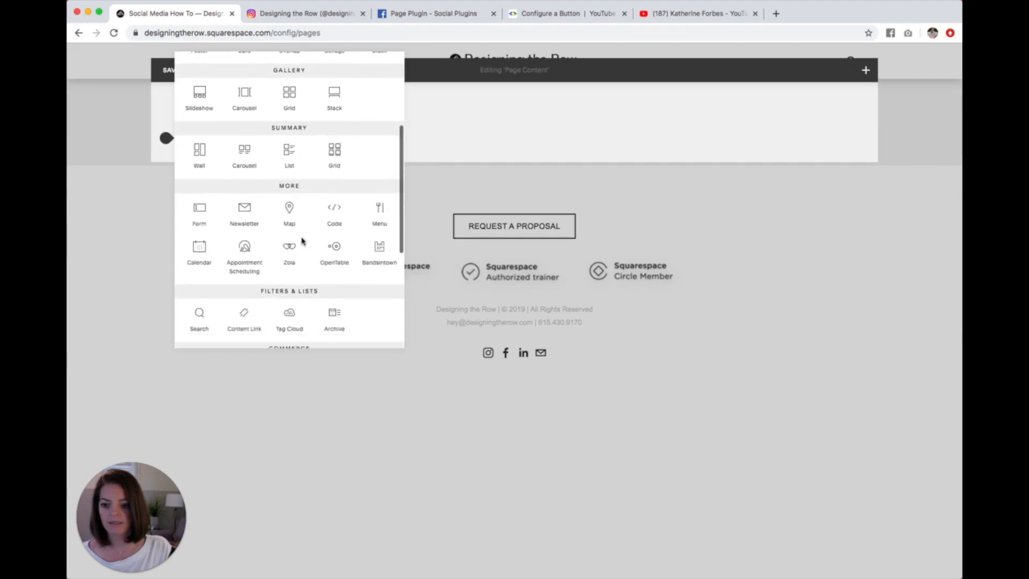
scroll(301, 240, down, 5)
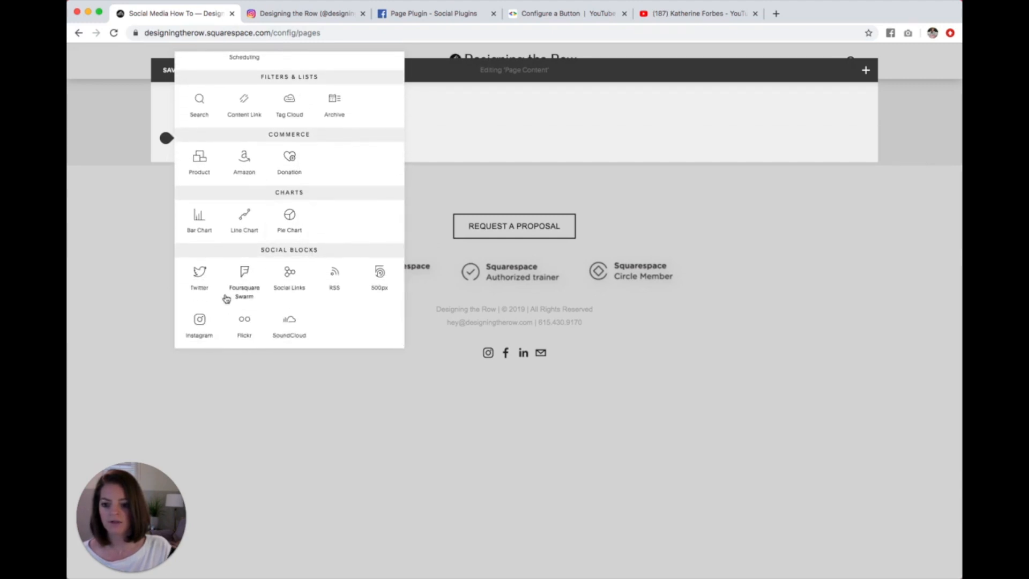
click(198, 324)
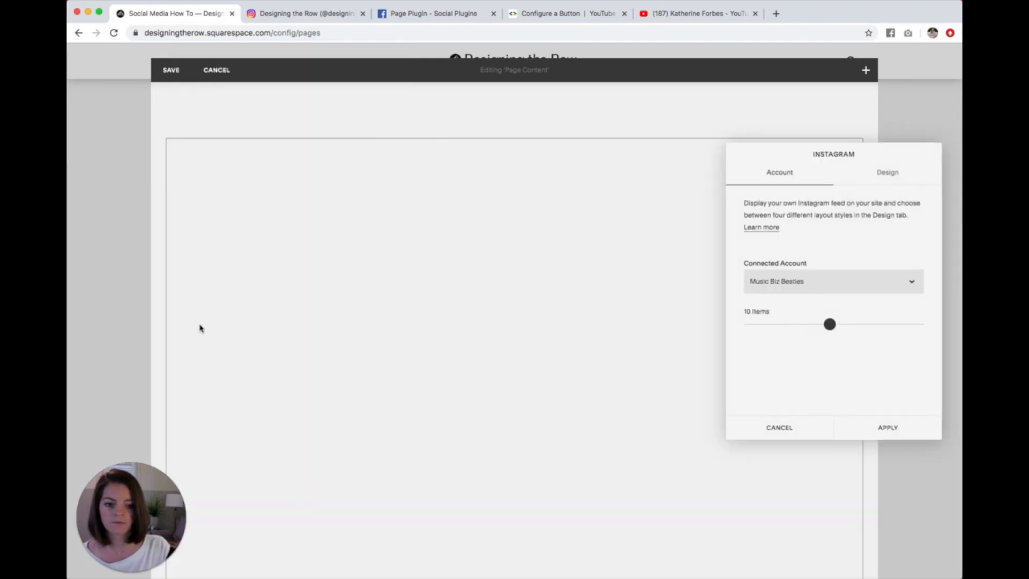
click(850, 281)
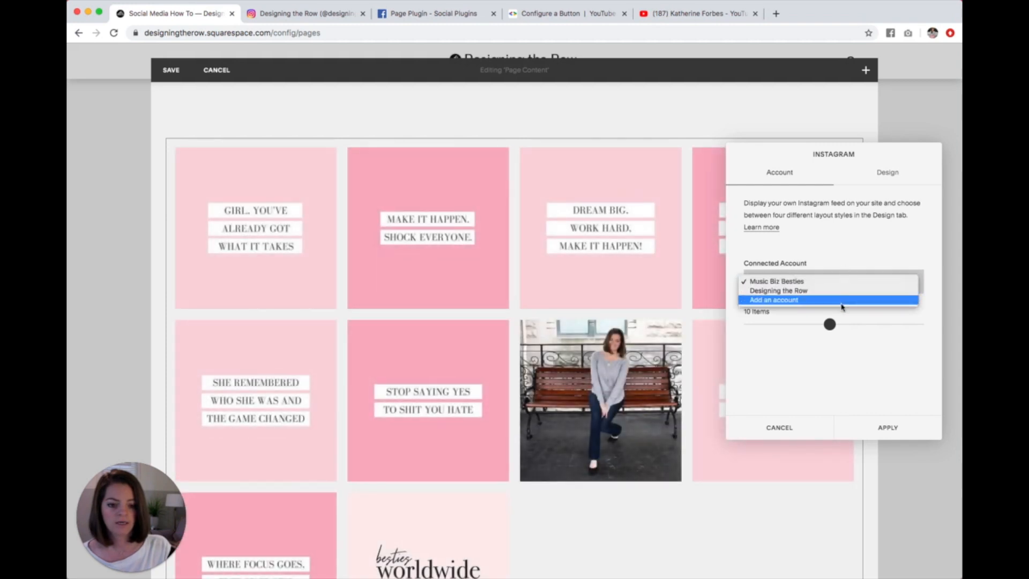
click(832, 292)
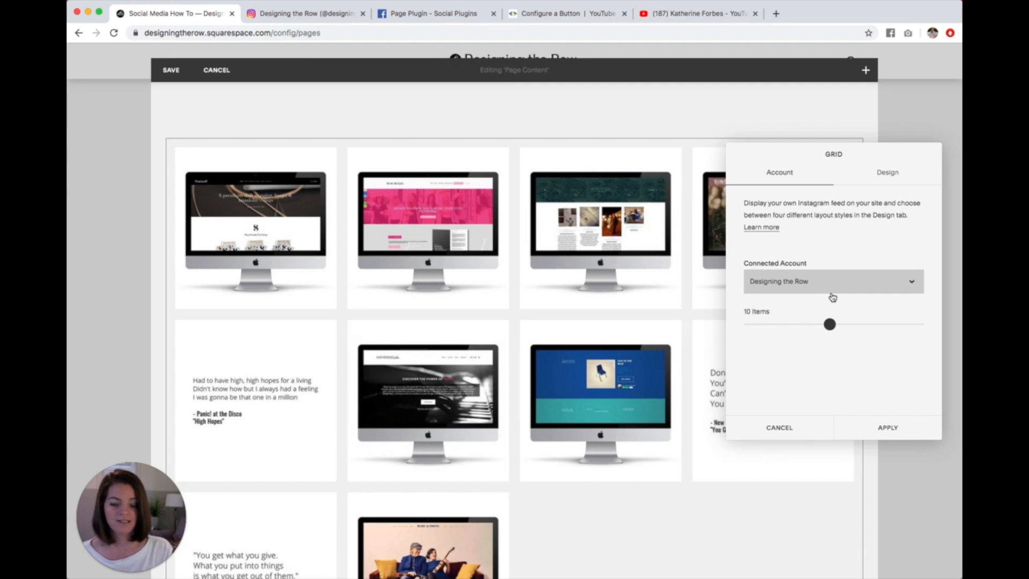
Step: Set the Instagram block to show 8 items in a grid with 3 thumbnails per row
drag(829, 324, 861, 325)
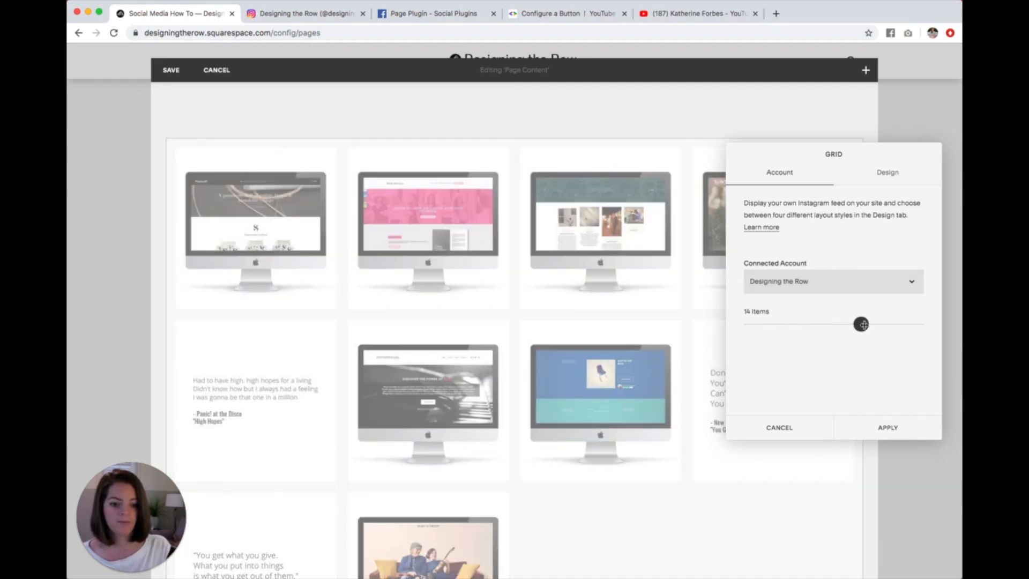
drag(861, 324, 810, 323)
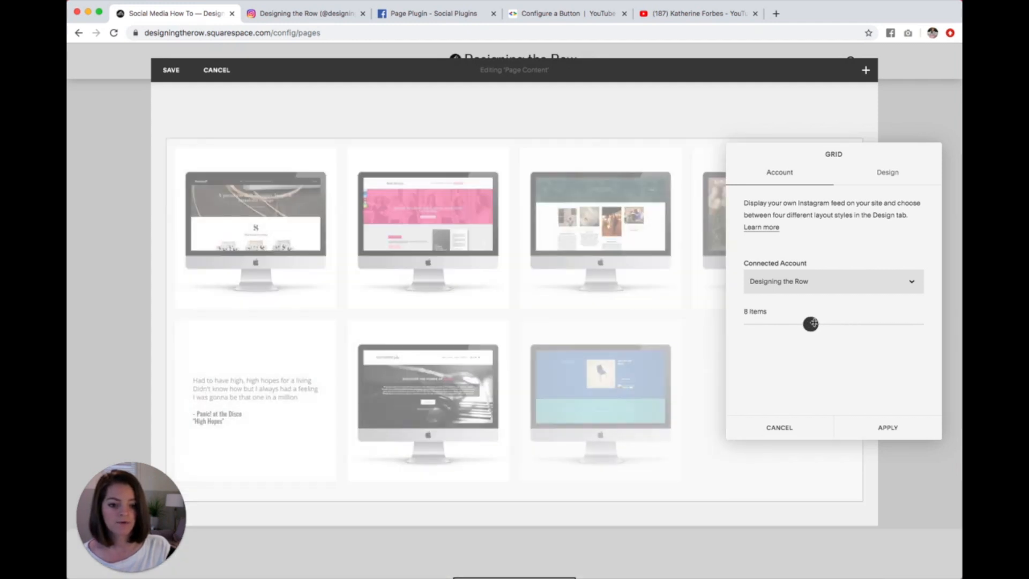
click(900, 175)
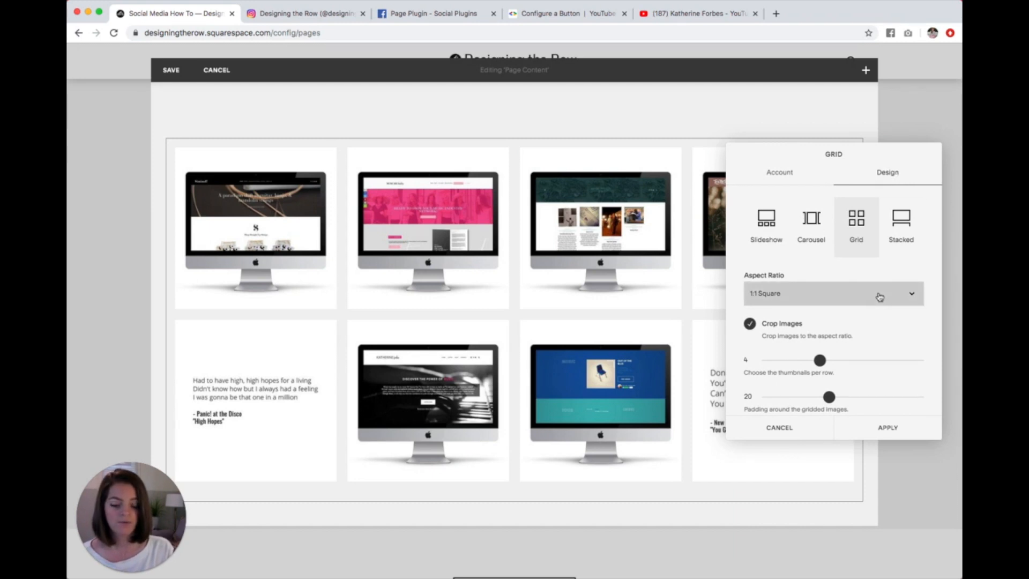
drag(820, 361, 806, 365)
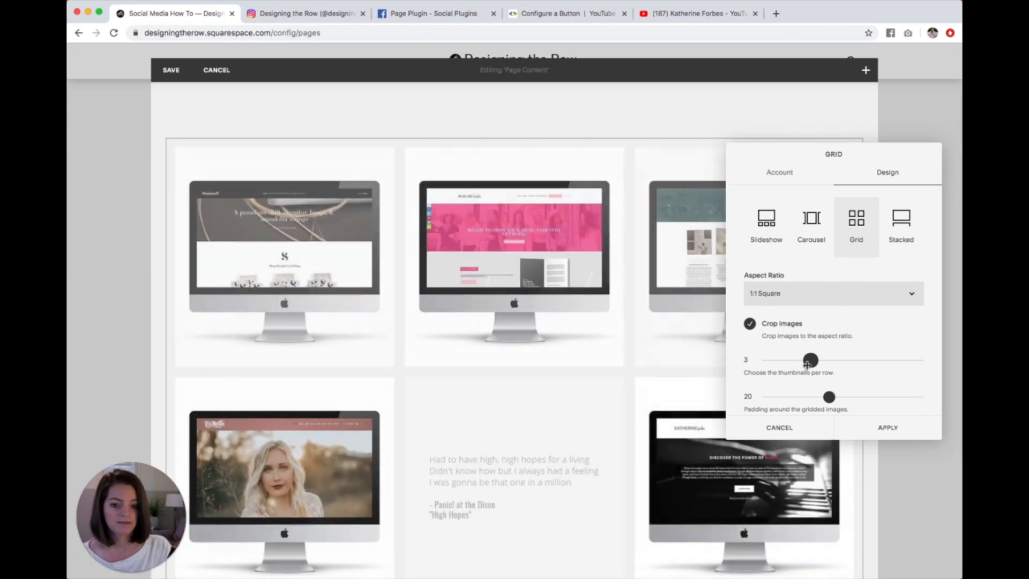
Step: Try the Lightbox option on the Instagram grid and look at the available lightbox overlay themes
scroll(902, 370, down, 3)
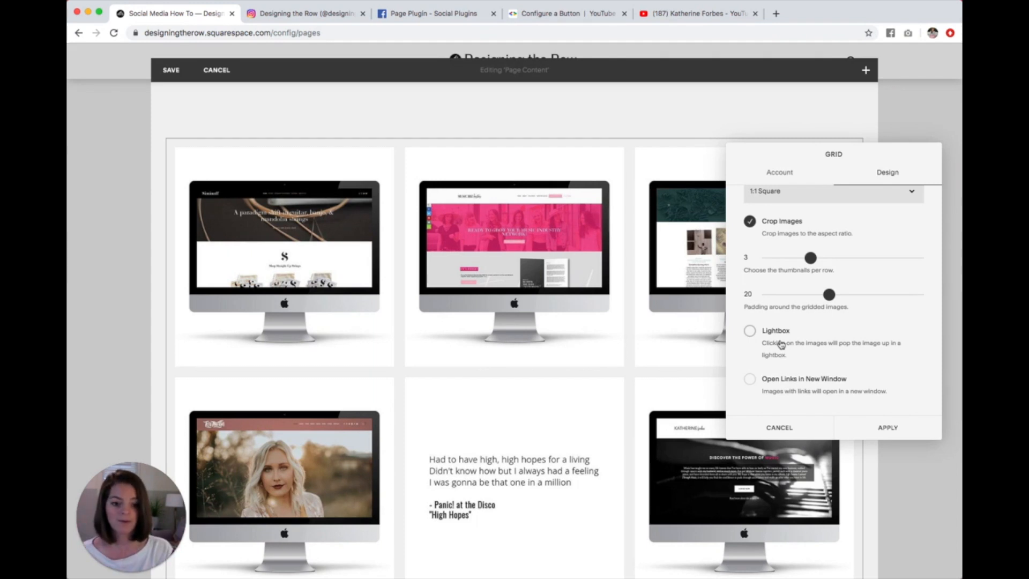
click(750, 334)
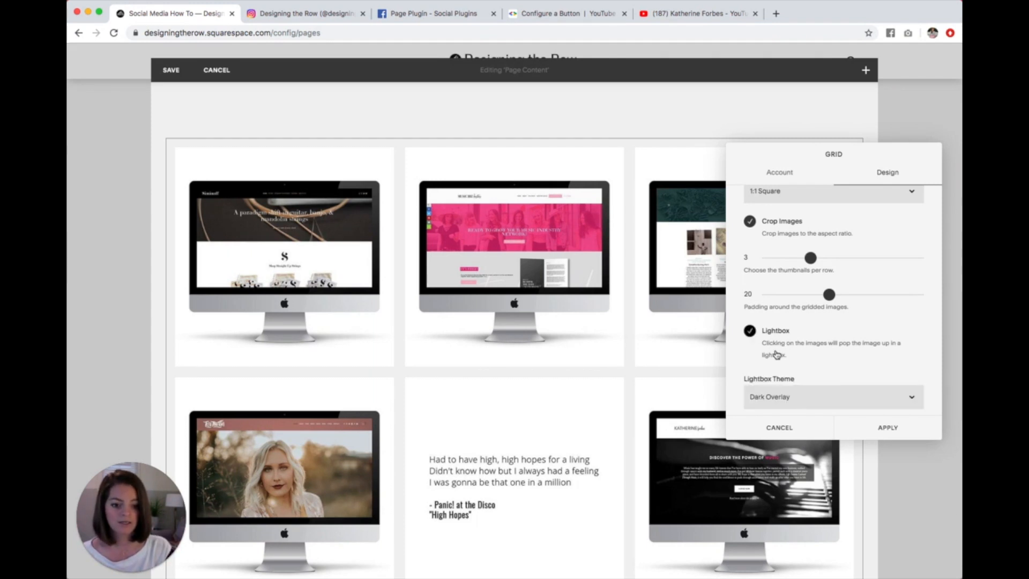
scroll(777, 354, down, 2)
click(782, 346)
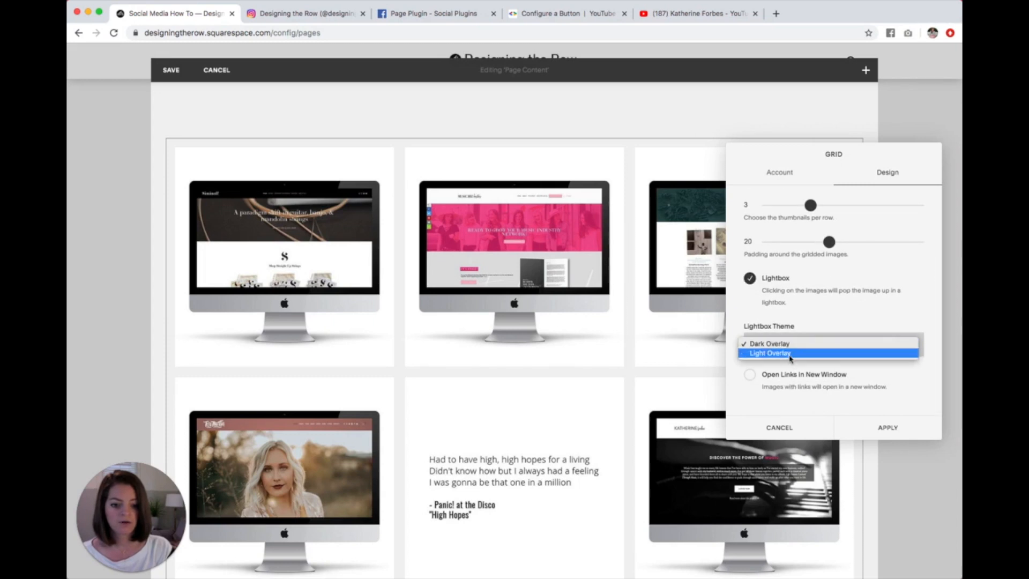
click(803, 316)
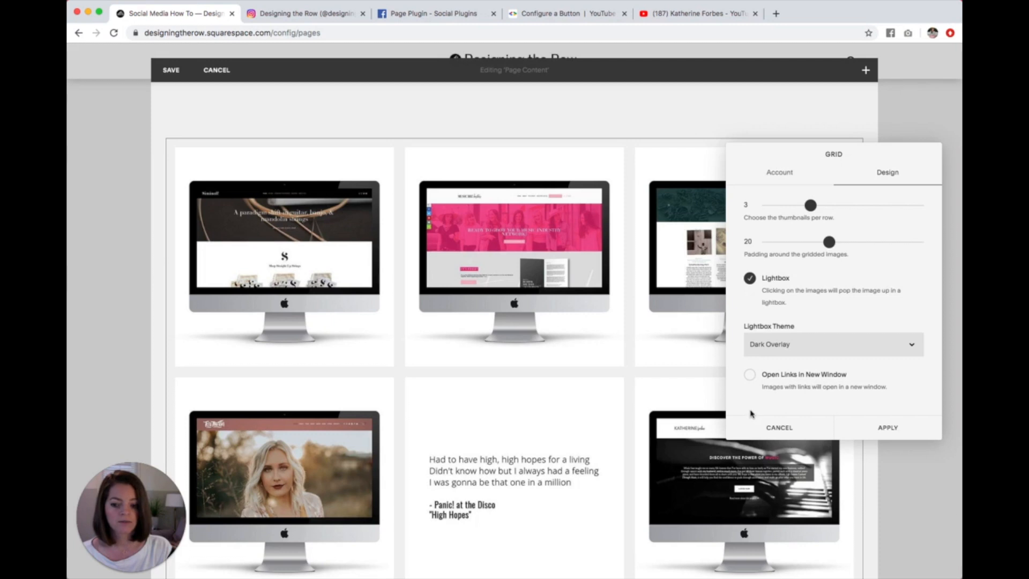
Step: Make the Instagram image links open in a new window with Lightbox off, apply the block settings, and review the feed
click(751, 378)
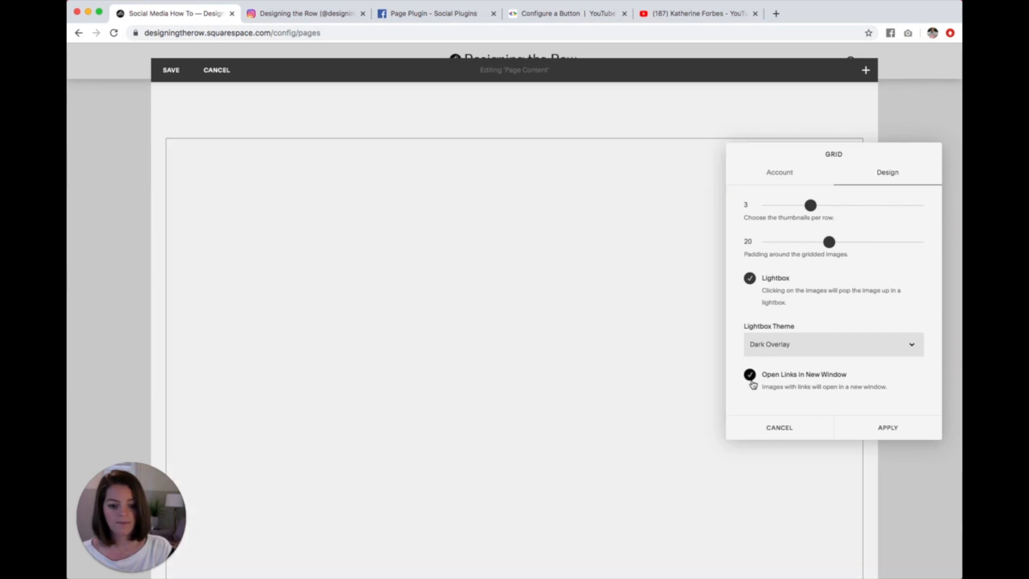
click(751, 279)
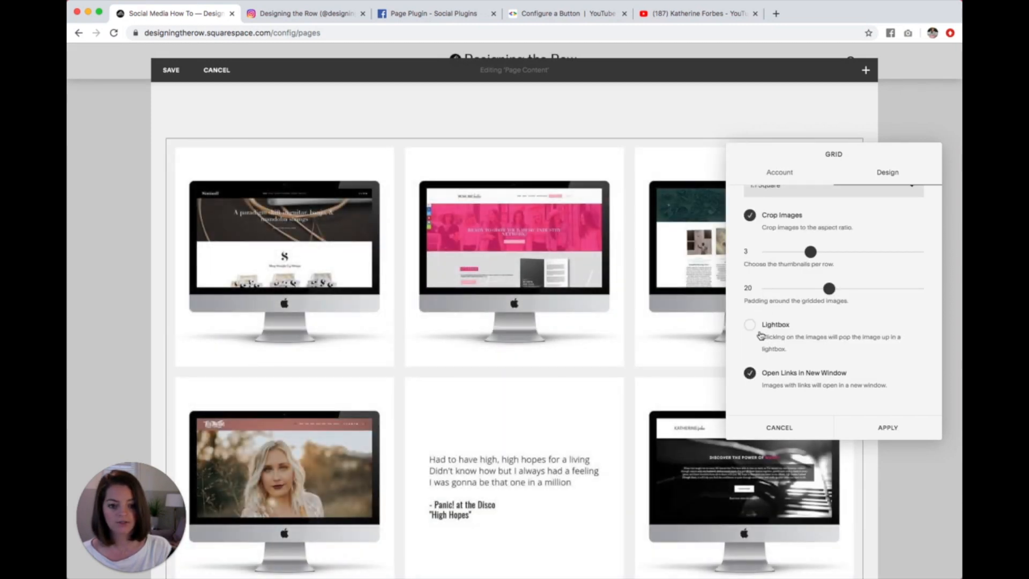
click(887, 428)
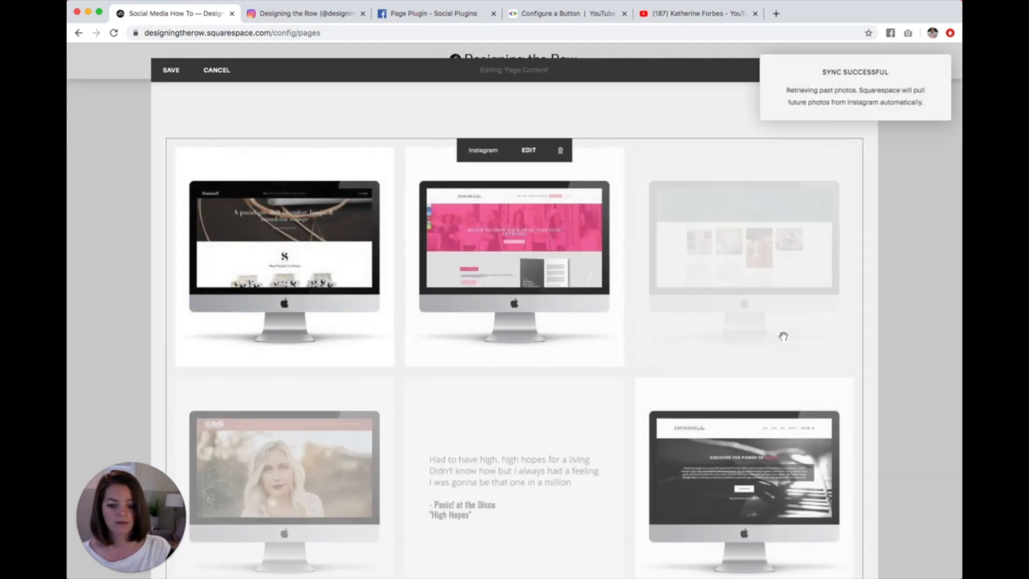
scroll(797, 314, down, 5)
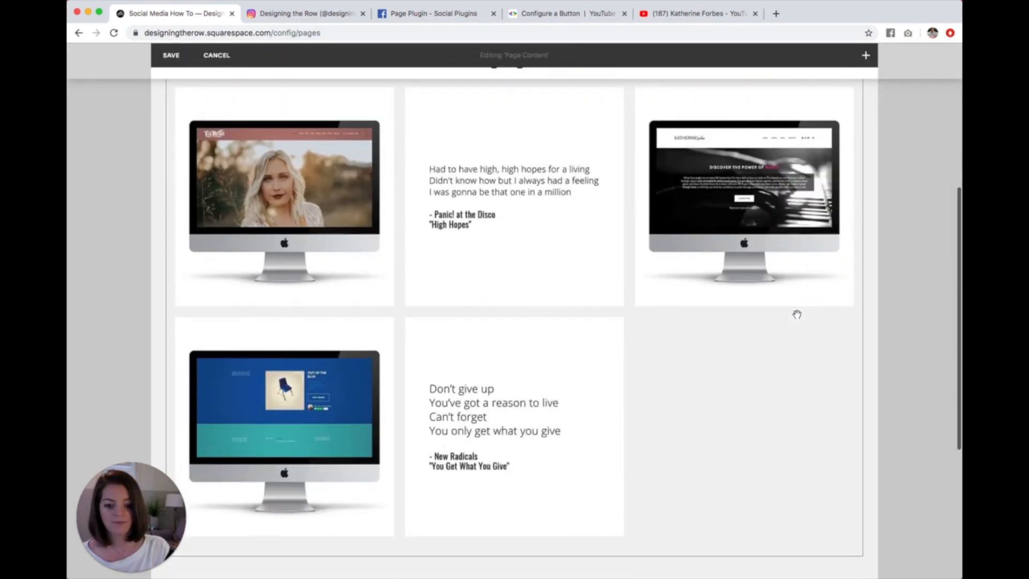
Step: Move the empty text block beside the Instagram grid, and delete that text block from the page
scroll(795, 315, up, 10)
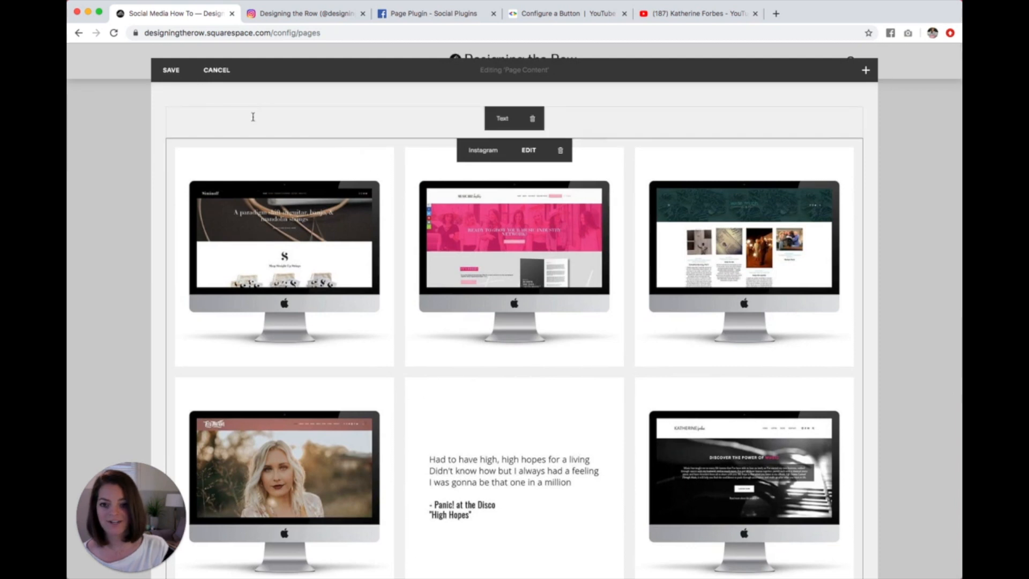
click(177, 122)
click(148, 130)
drag(223, 112, 490, 152)
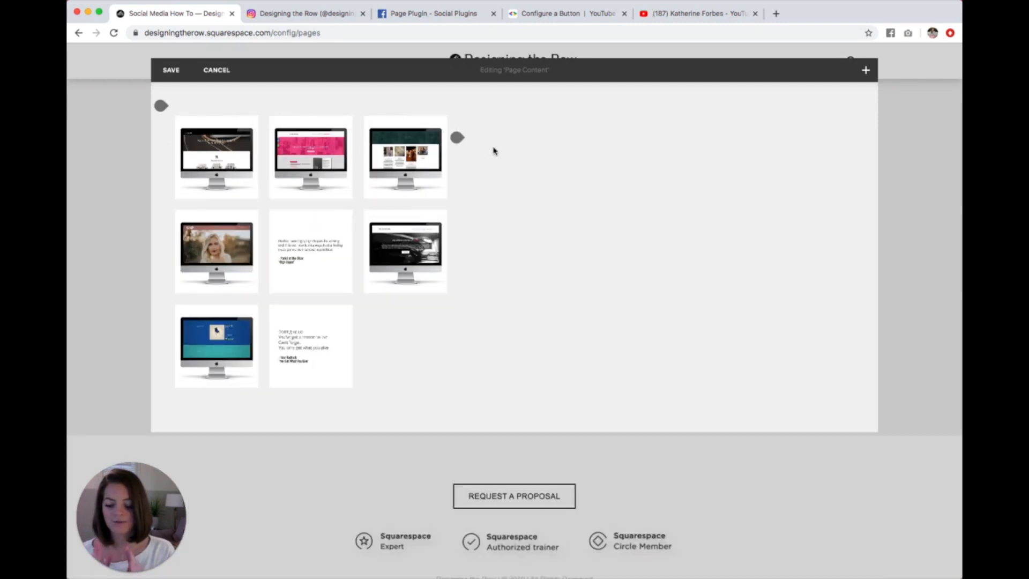
click(677, 118)
click(726, 155)
Step: Change the Instagram block's layout to Carousel with automatic slide transitions every 3 seconds
mouse_move(501, 134)
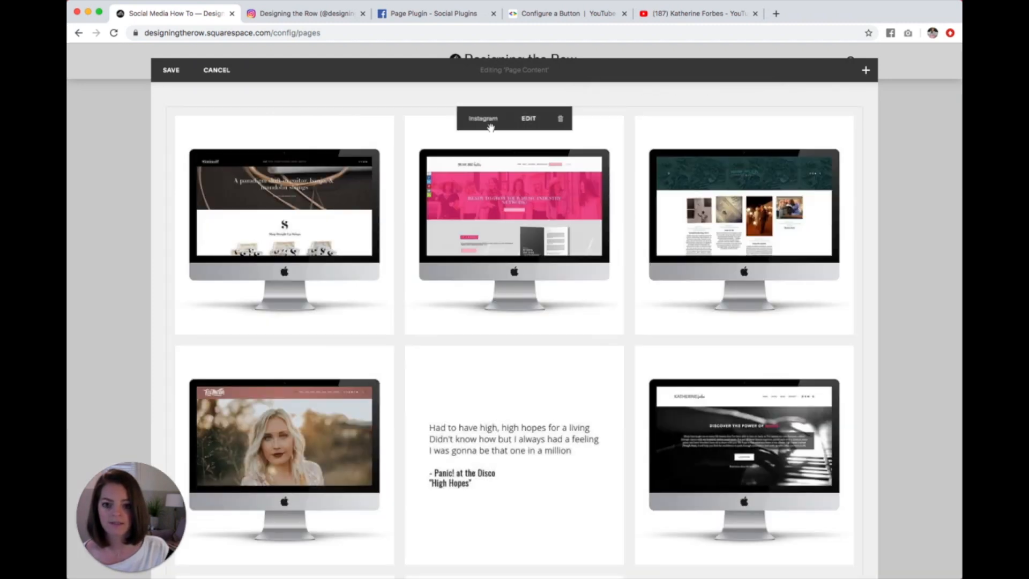
click(522, 119)
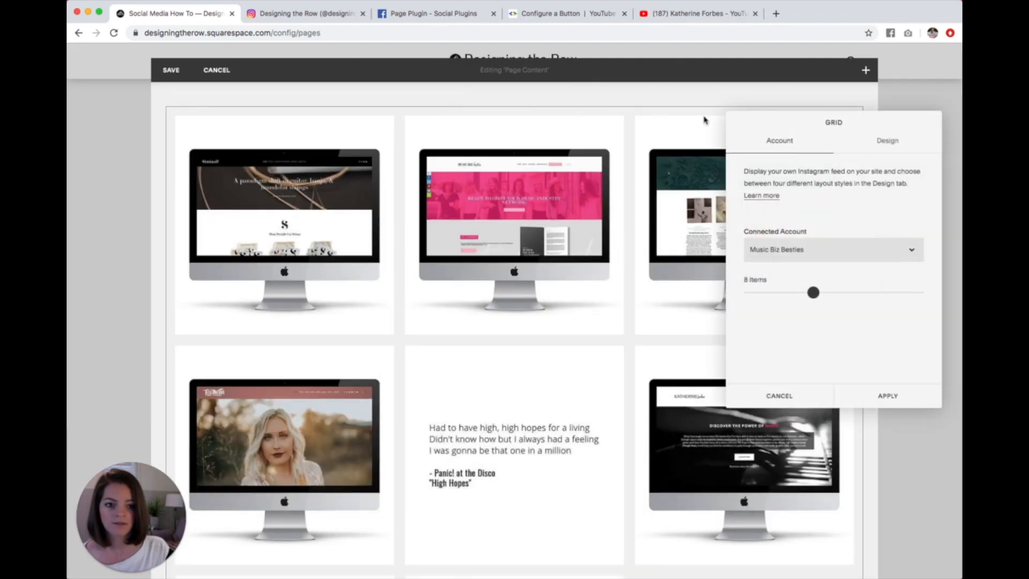
click(886, 141)
click(810, 191)
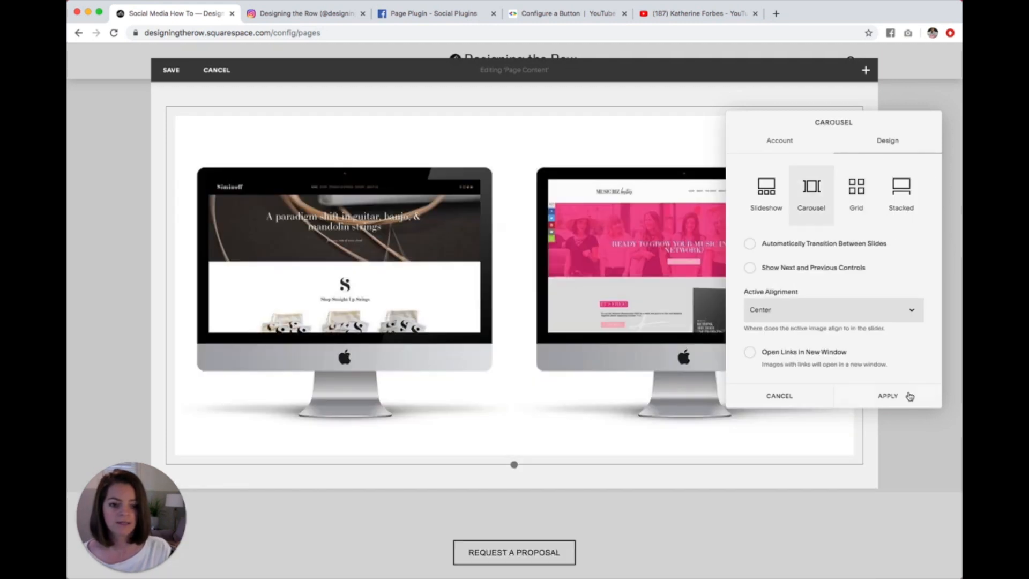
click(843, 246)
drag(831, 268, 803, 268)
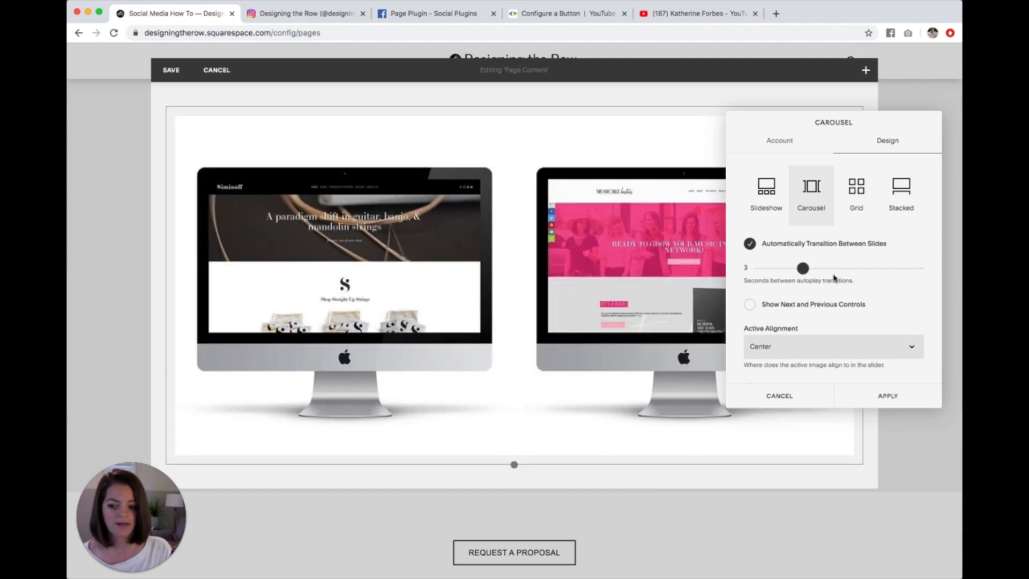
Step: Show next and previous controls on the carousel, make its image links open in a new window, and apply the block settings
click(843, 310)
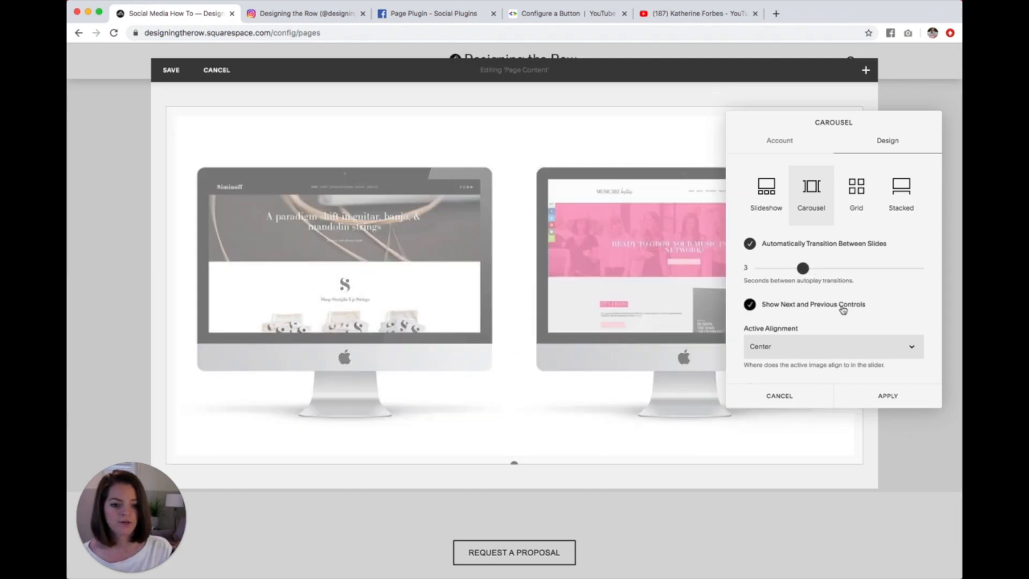
scroll(868, 312, down, 2)
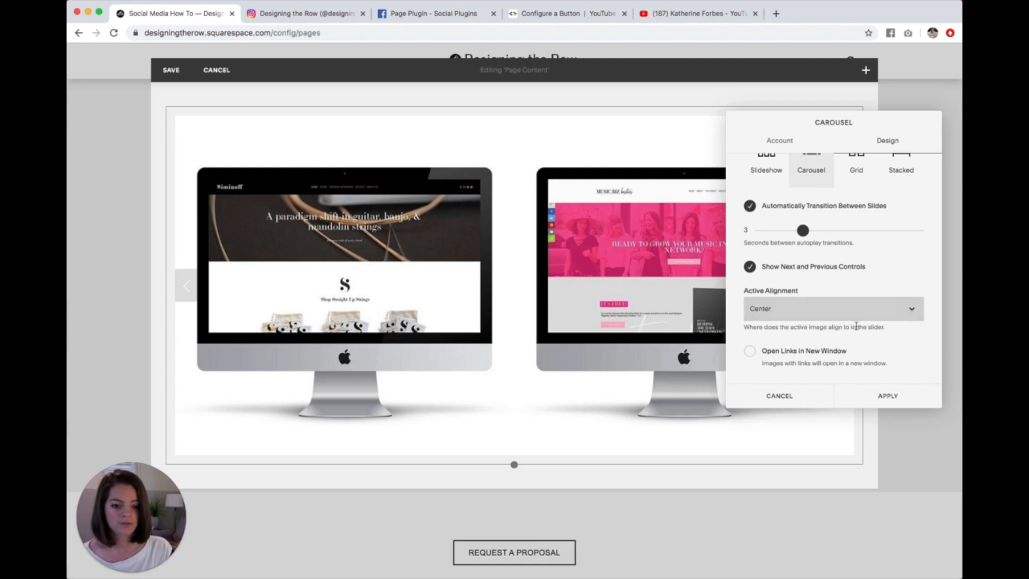
click(829, 365)
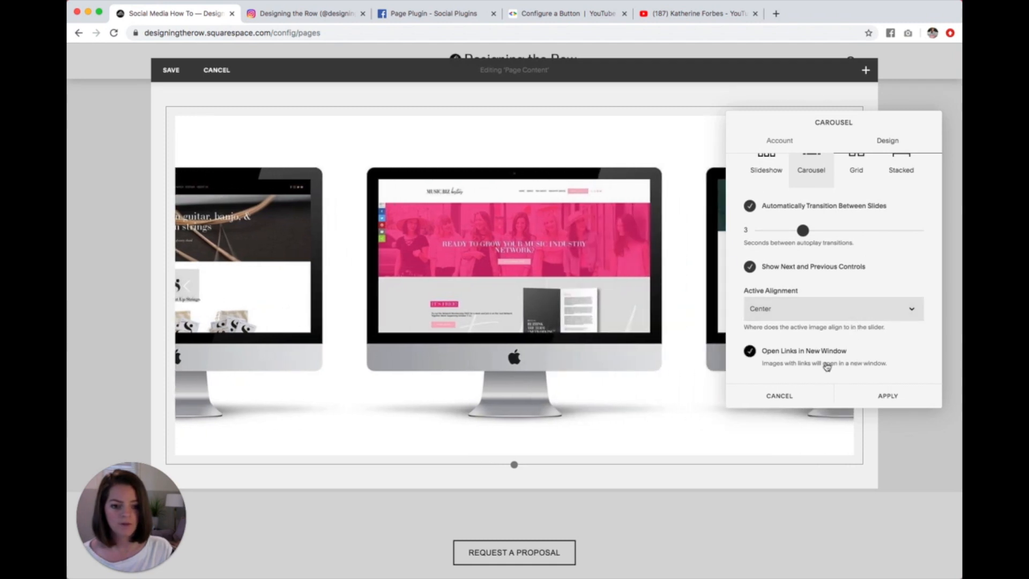
click(895, 397)
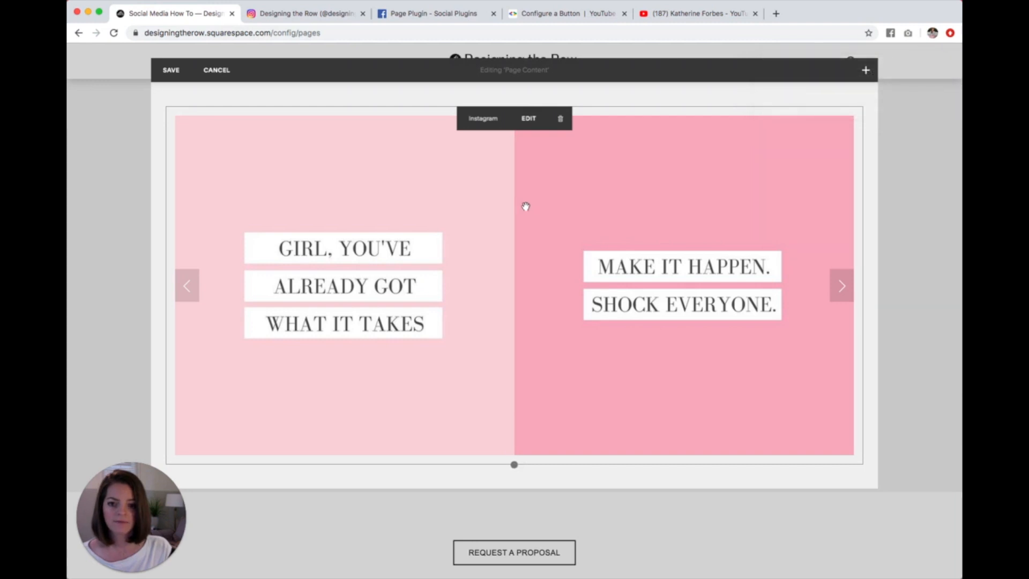
Step: Set the Instagram block's connected account to Designing the Row
click(529, 117)
click(776, 250)
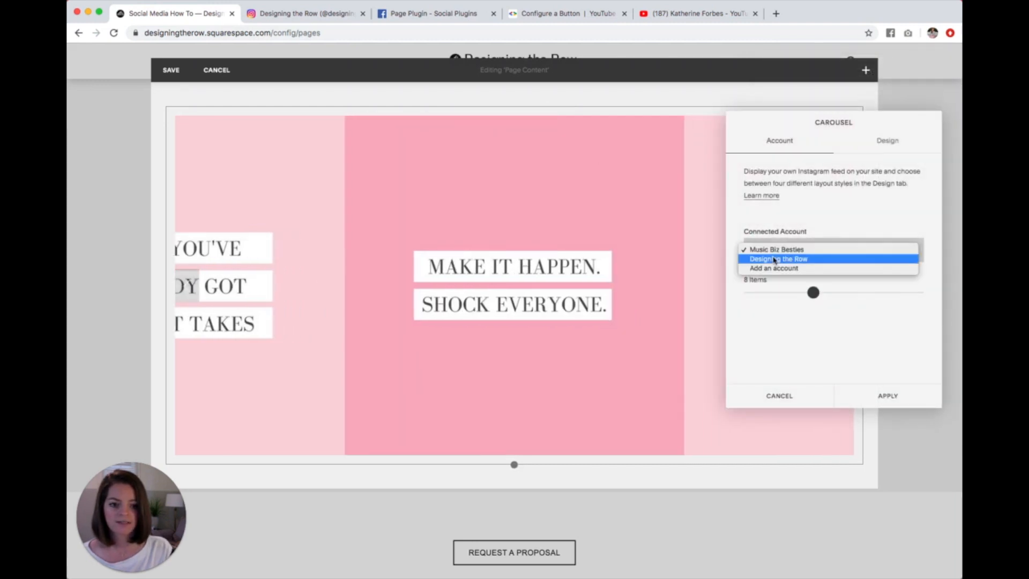
click(777, 259)
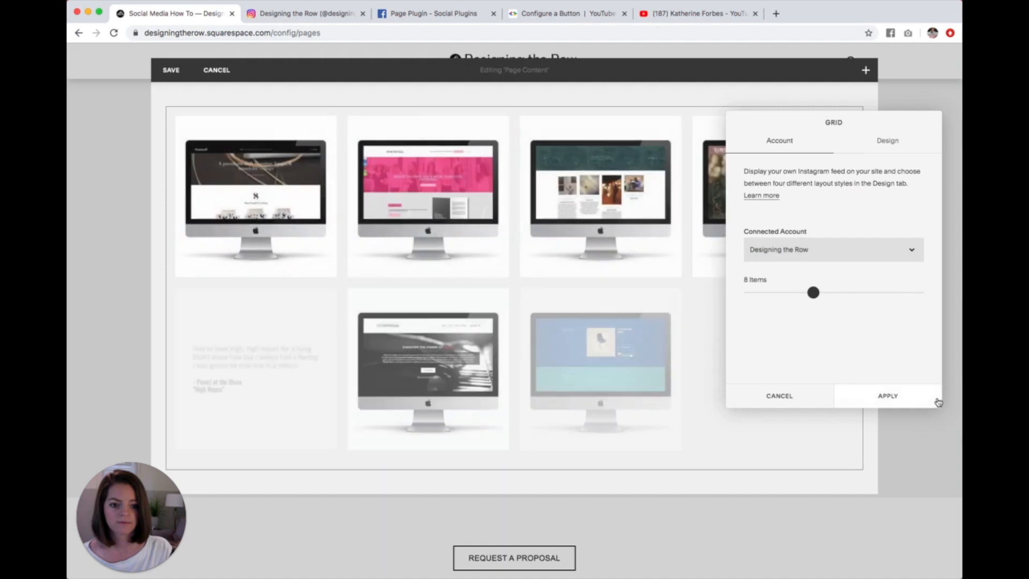
Step: Switch the Instagram block to the Carousel layout with automatic slide transitions and next and previous controls, and apply the settings
click(891, 146)
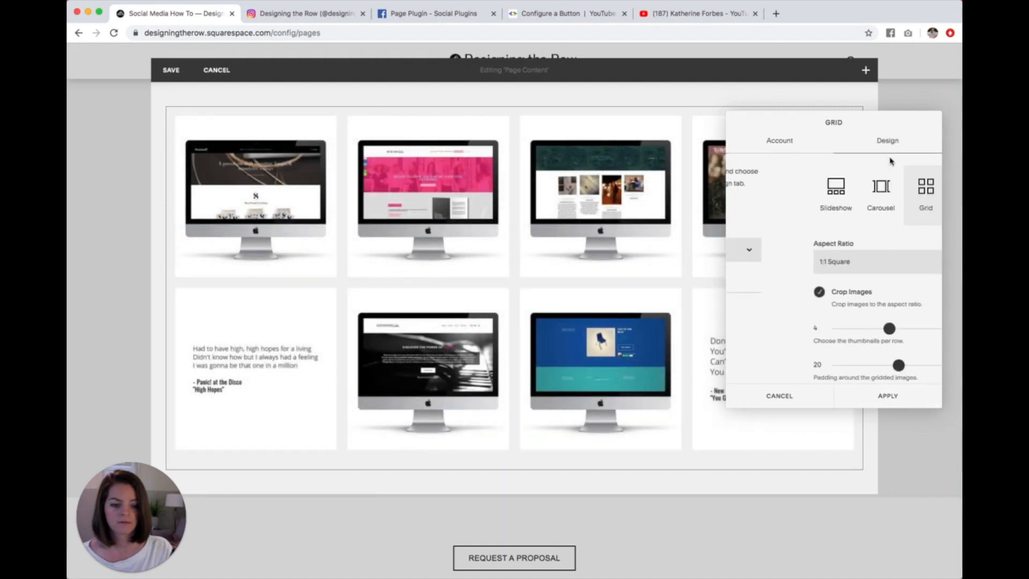
click(810, 203)
click(801, 248)
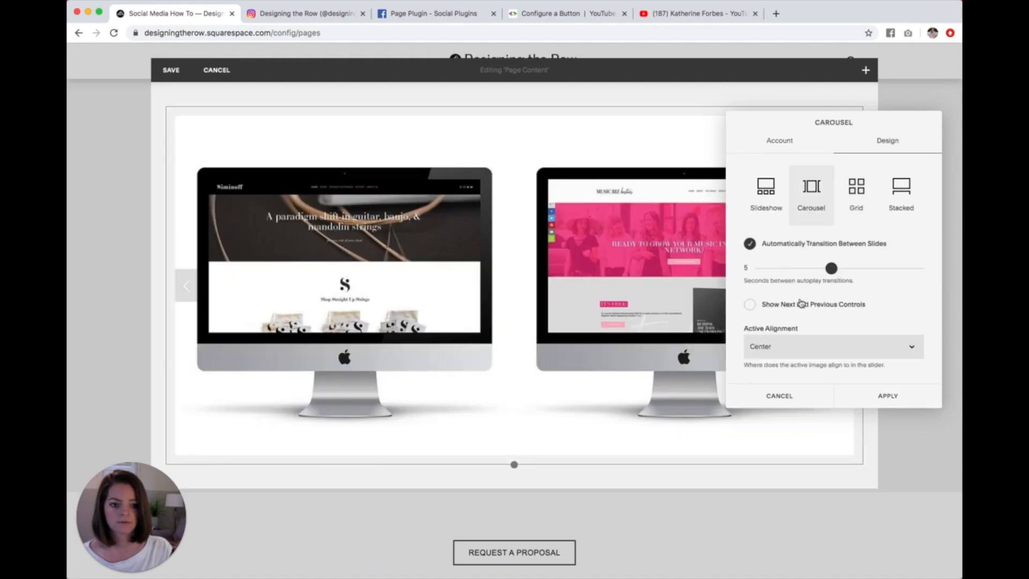
click(803, 311)
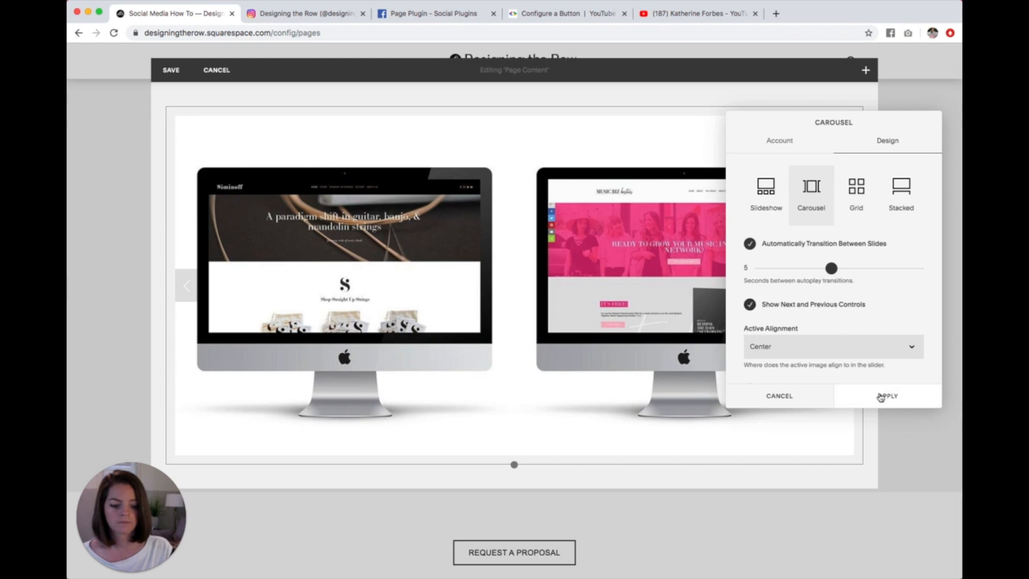
click(885, 395)
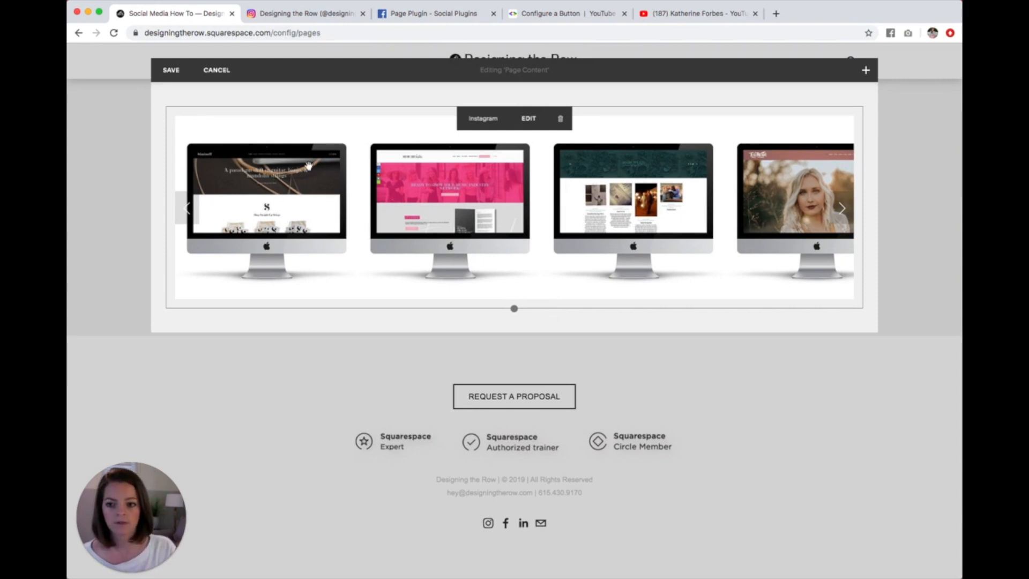
Step: Save the page content and advance the Instagram carousel with its next control to test it
click(167, 73)
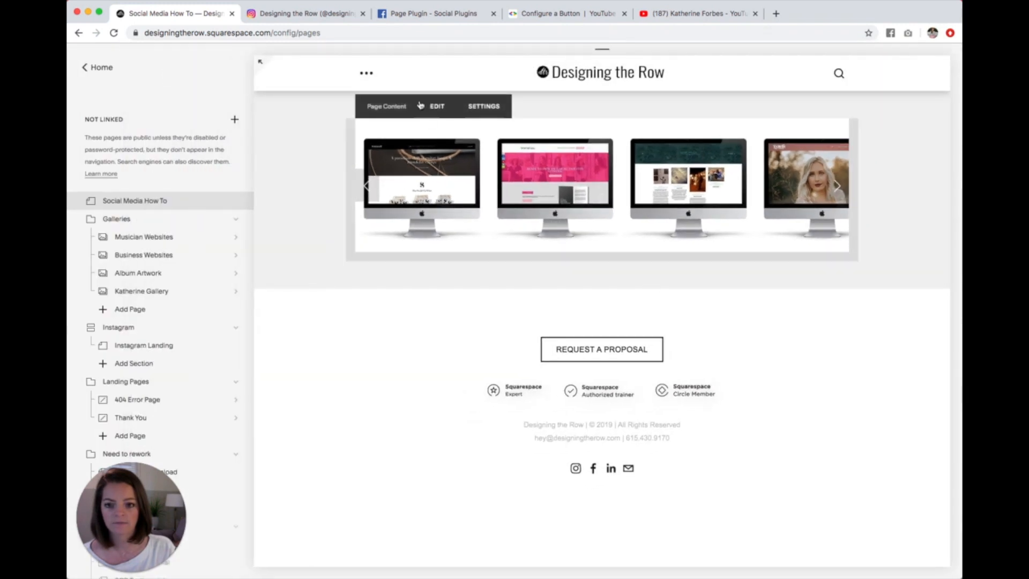
click(837, 187)
click(837, 188)
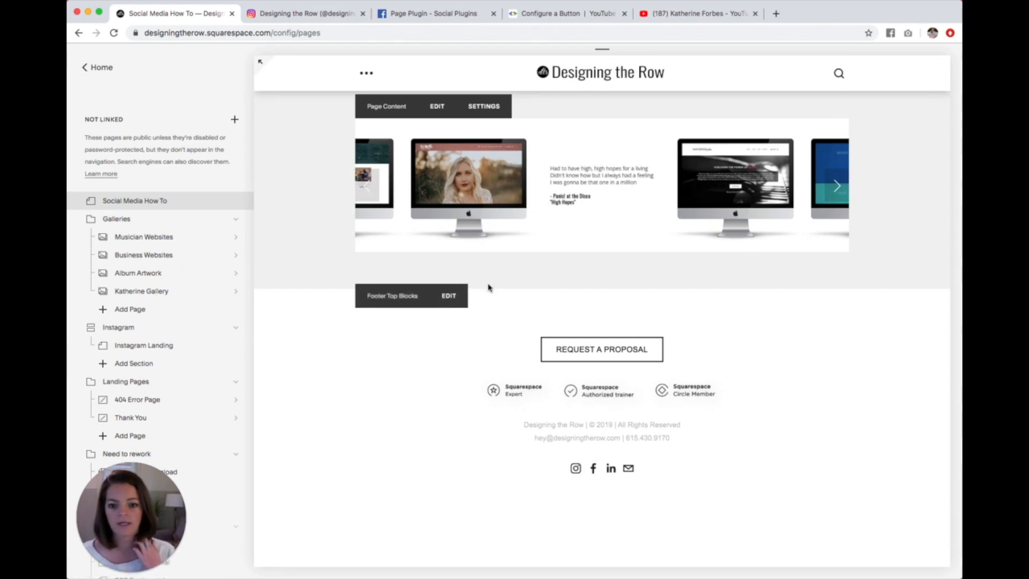
Step: Set the Instagram carousel's autoplay transition interval to 3 seconds, apply it, and save the page content
click(431, 105)
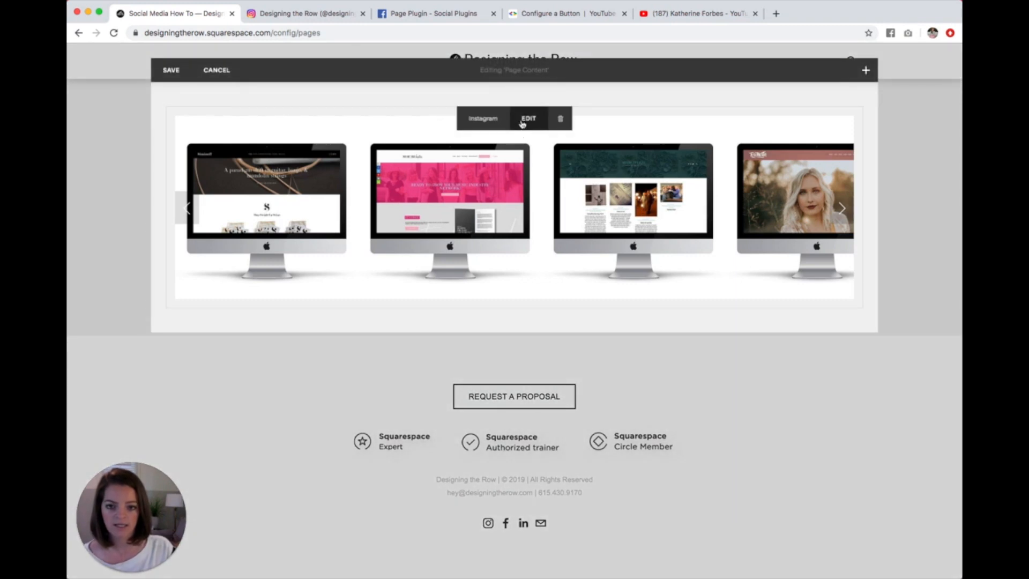
click(523, 124)
click(911, 143)
drag(831, 268, 794, 271)
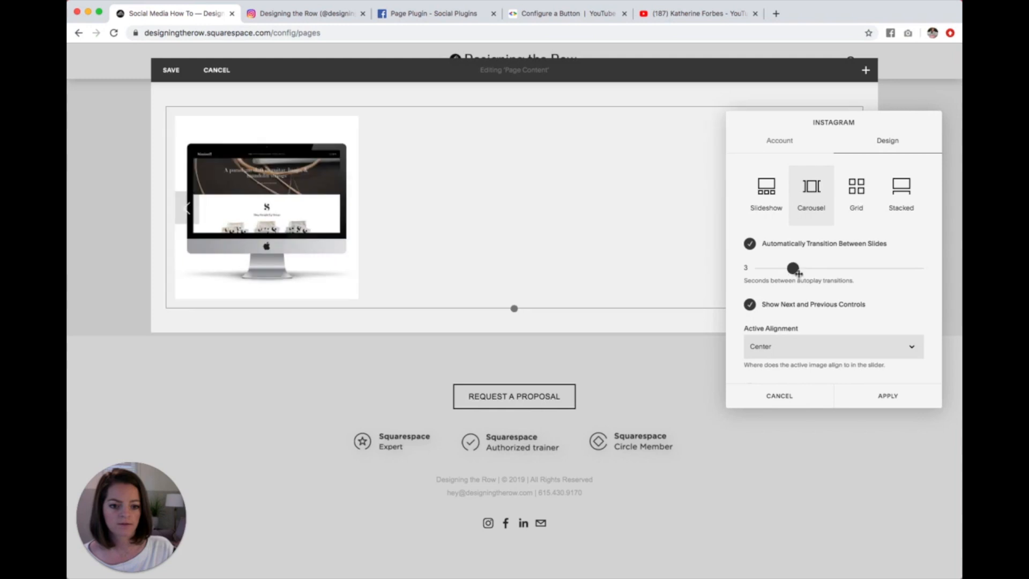
click(887, 395)
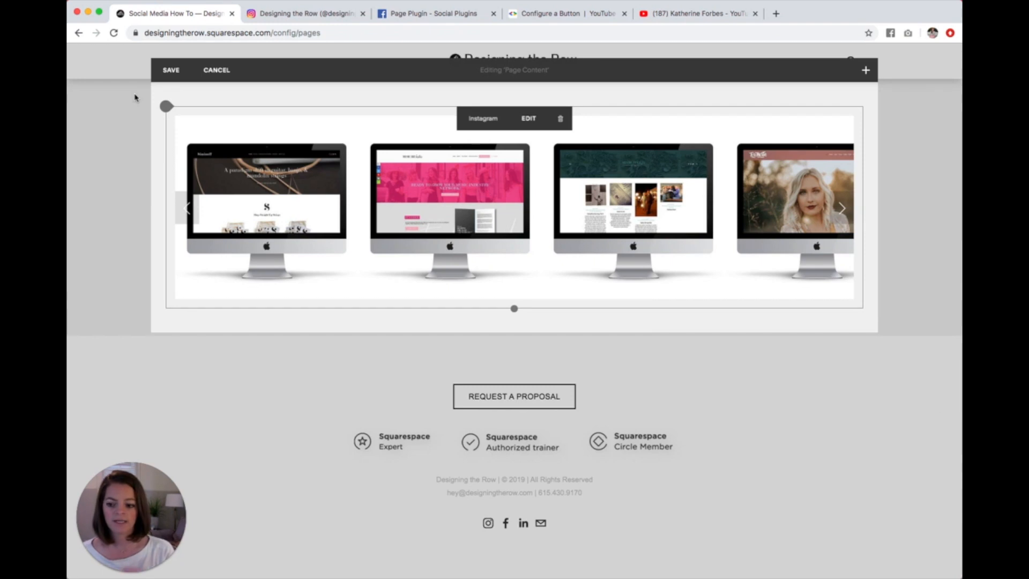
click(171, 70)
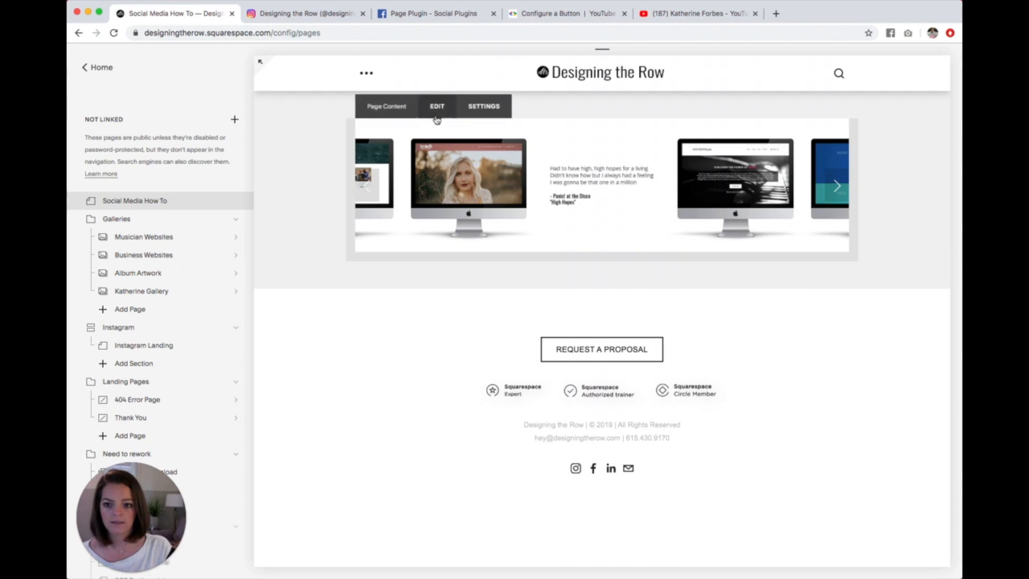
Step: Reopen the page content for editing and look through the social blocks available to add below and above the carousel
click(435, 105)
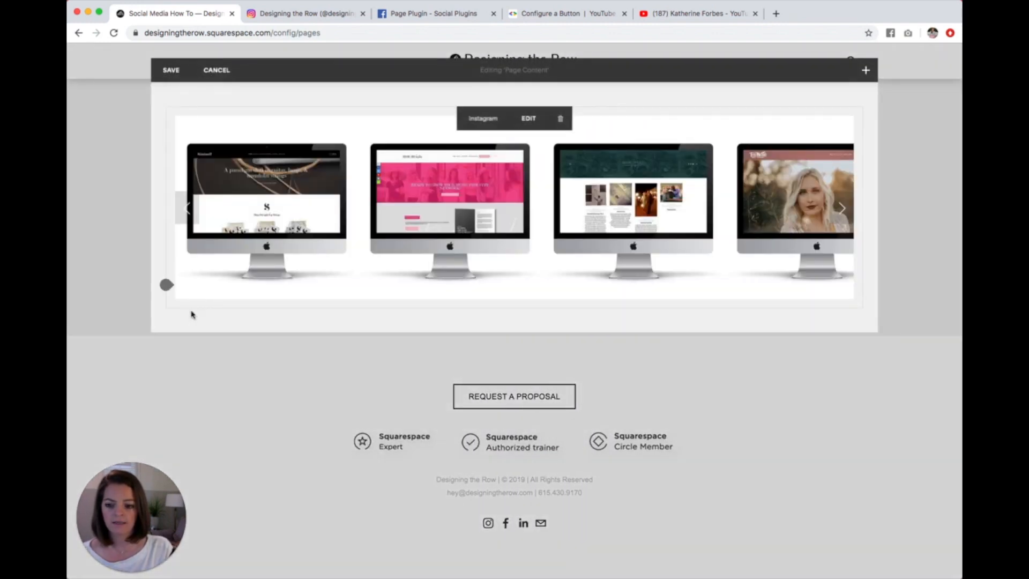
click(167, 286)
scroll(242, 299, down, 10)
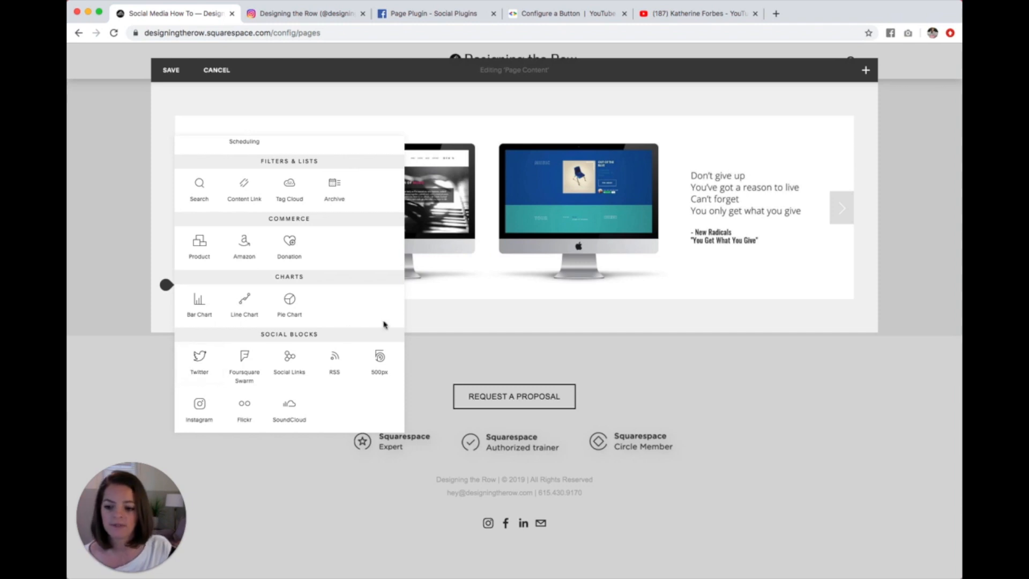
click(444, 334)
mouse_move(315, 137)
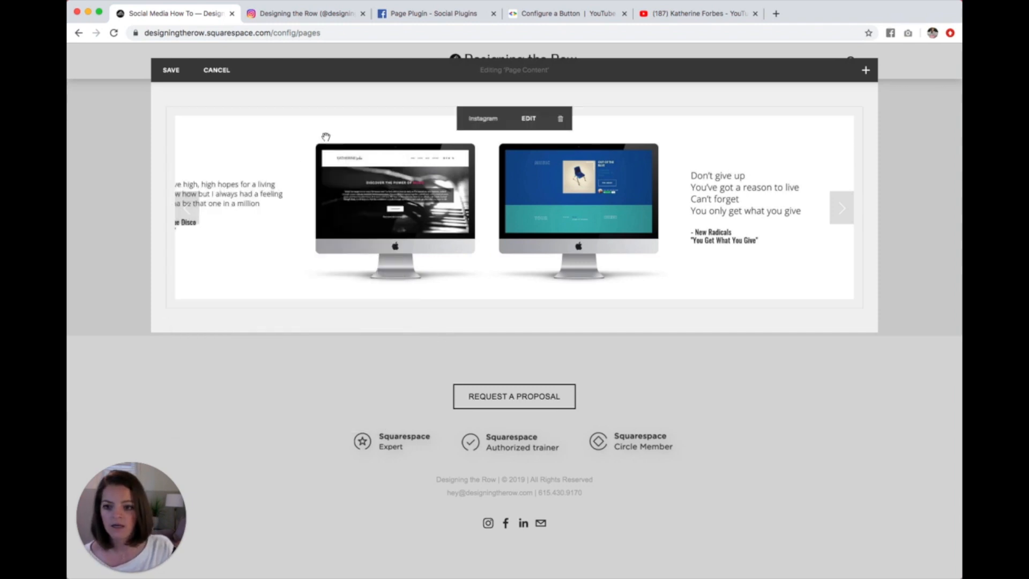
click(165, 109)
scroll(271, 259, down, 10)
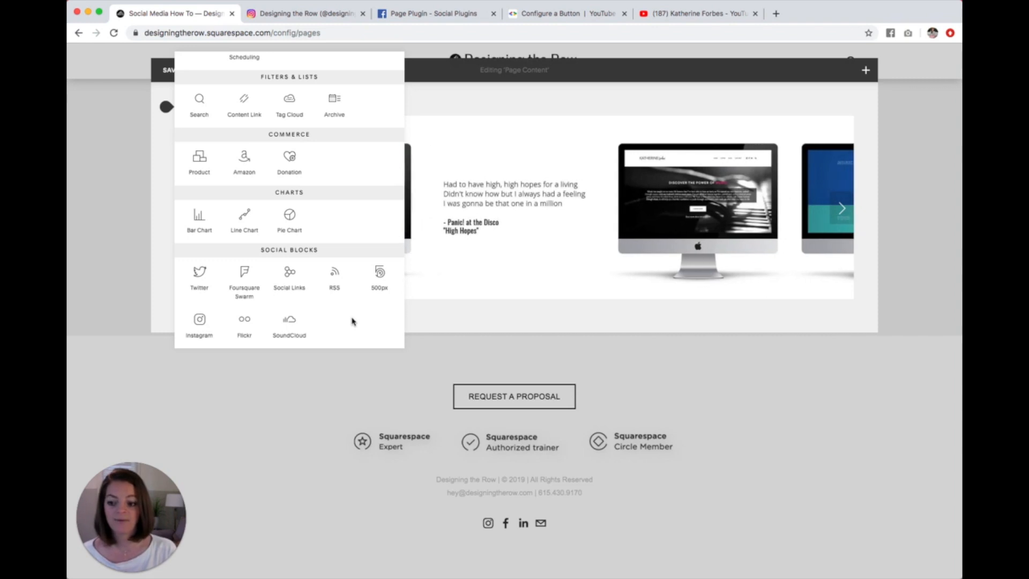
click(450, 329)
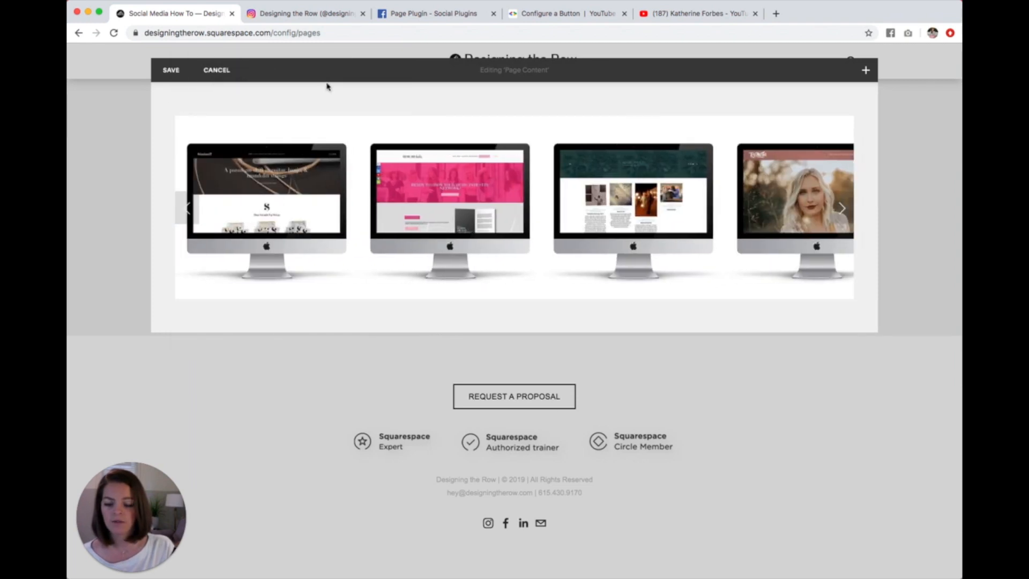
Step: Switch to the Facebook for Developers Page Plugin page and review its address and its page URL, tabs, size and container-width options
click(429, 23)
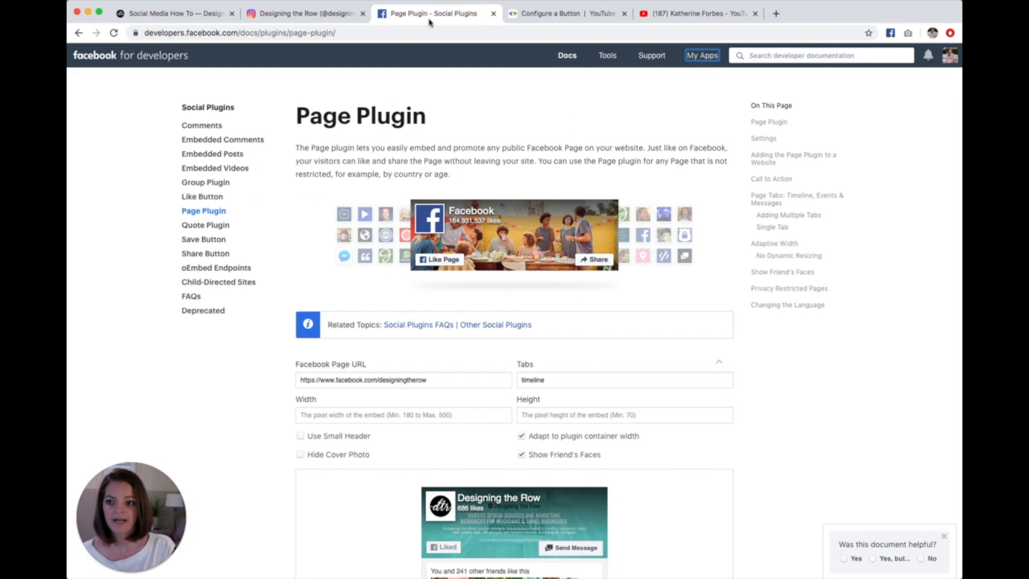
click(360, 33)
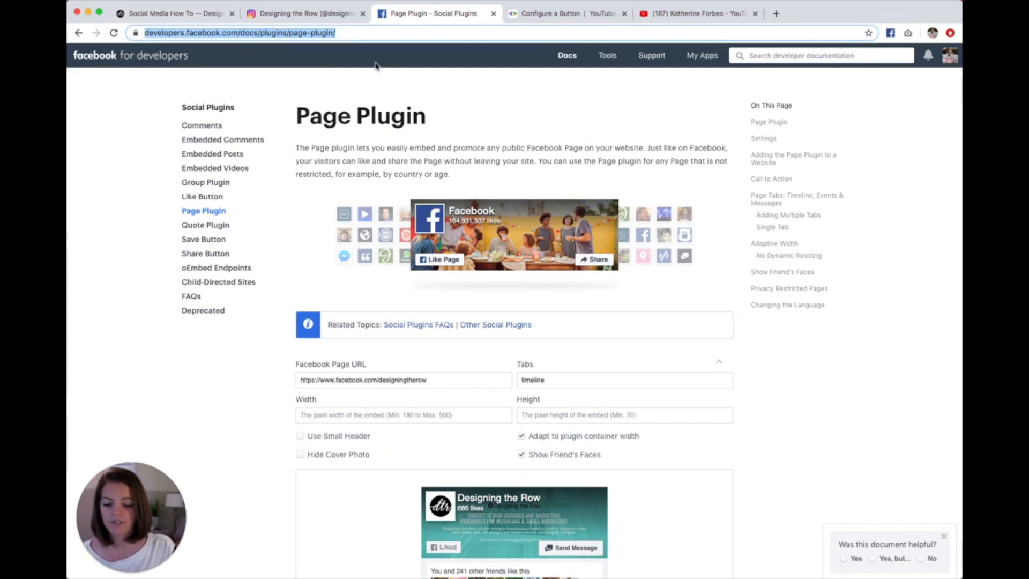
scroll(457, 359, down, 3)
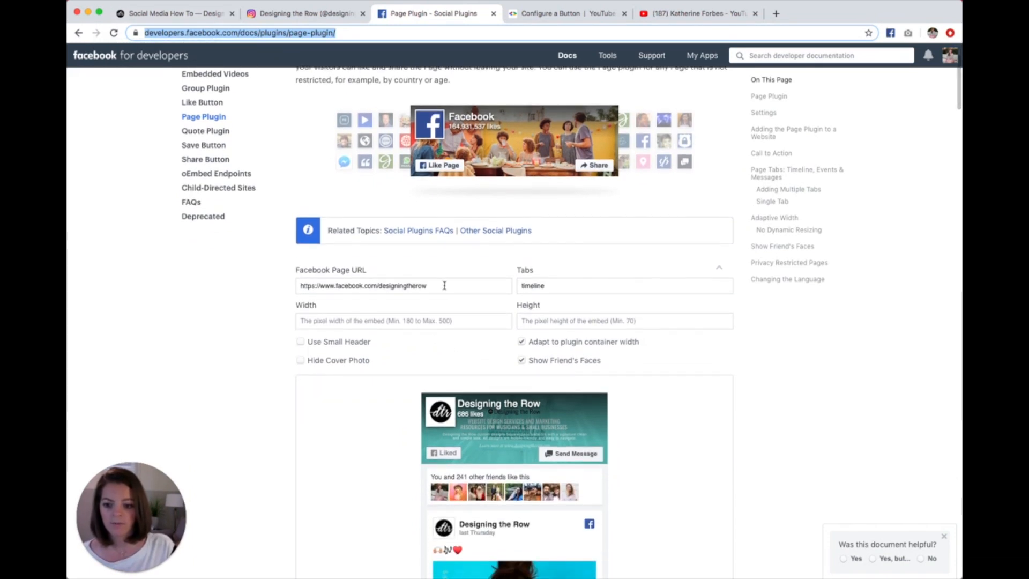
drag(437, 286, 294, 285)
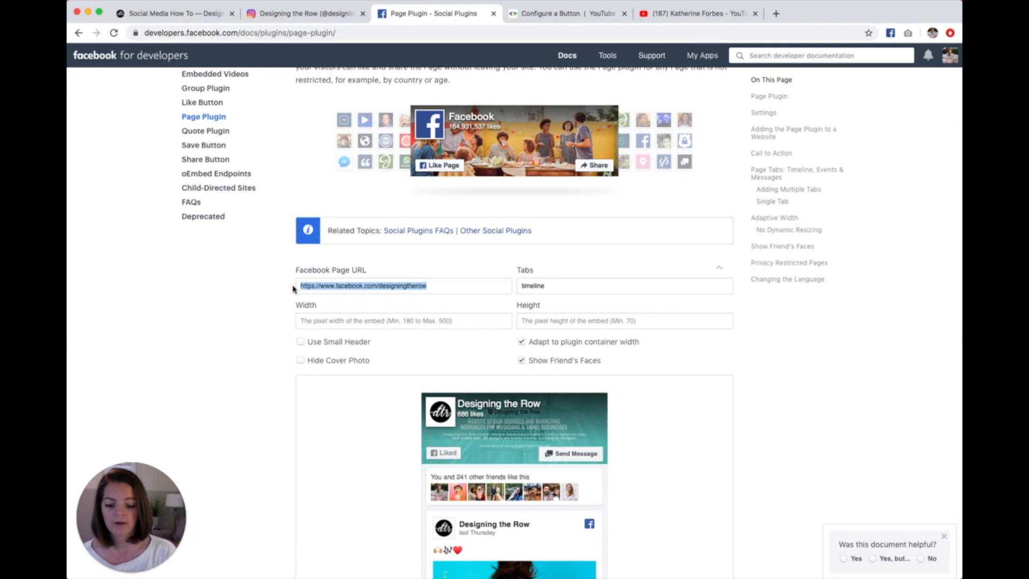
click(465, 288)
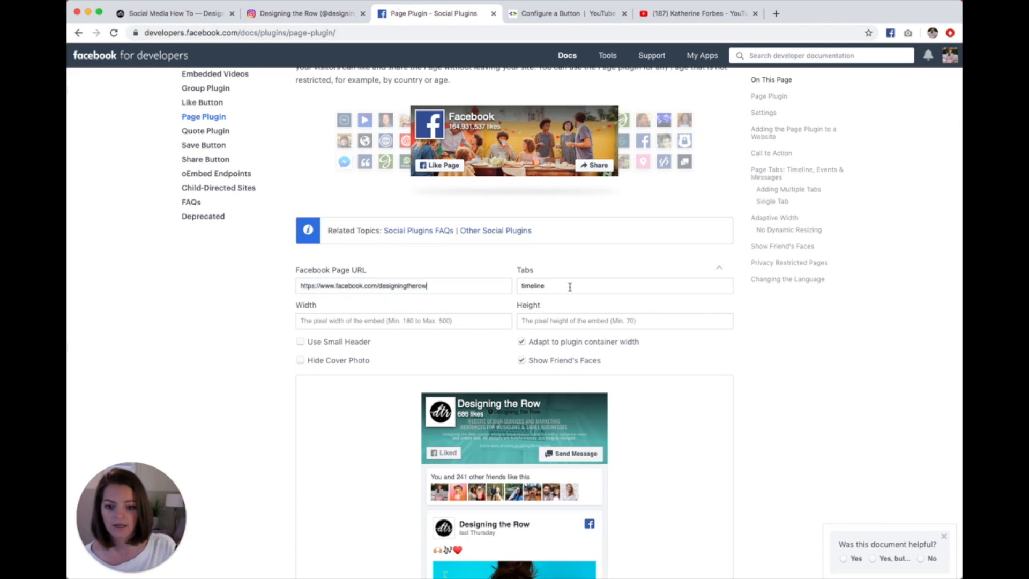
scroll(570, 287, down, 2)
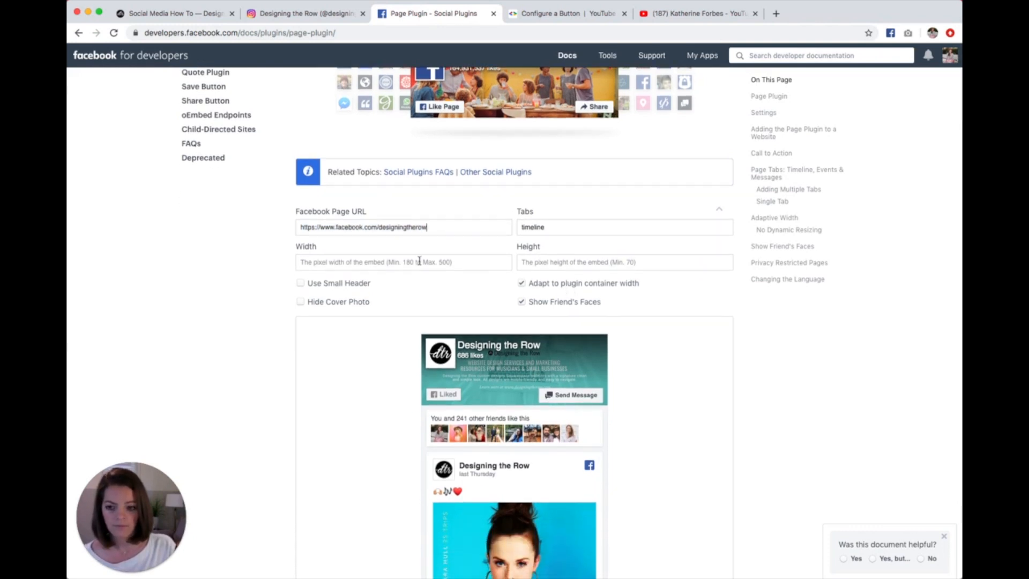
scroll(366, 263, down, 2)
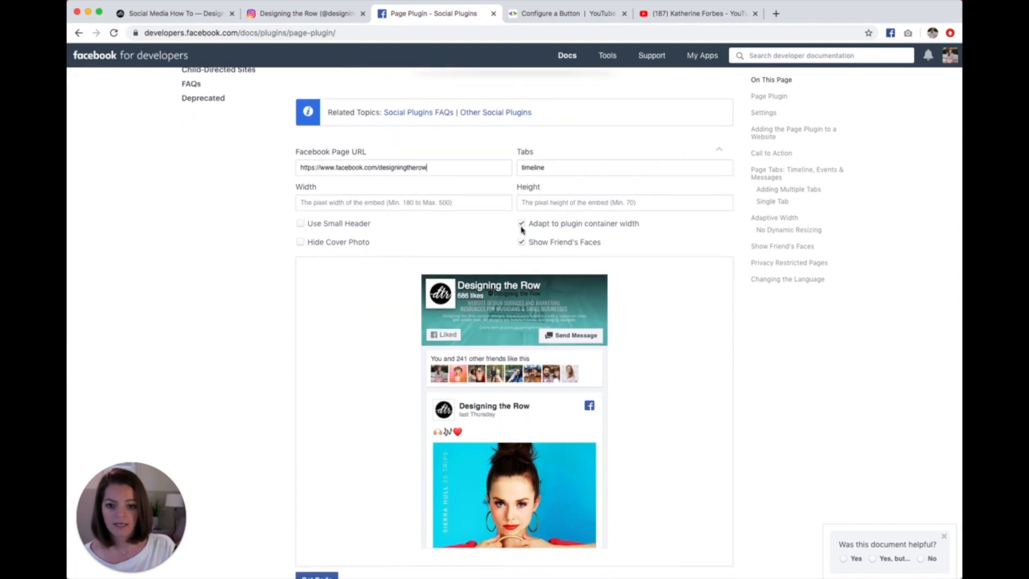
drag(513, 227, 644, 225)
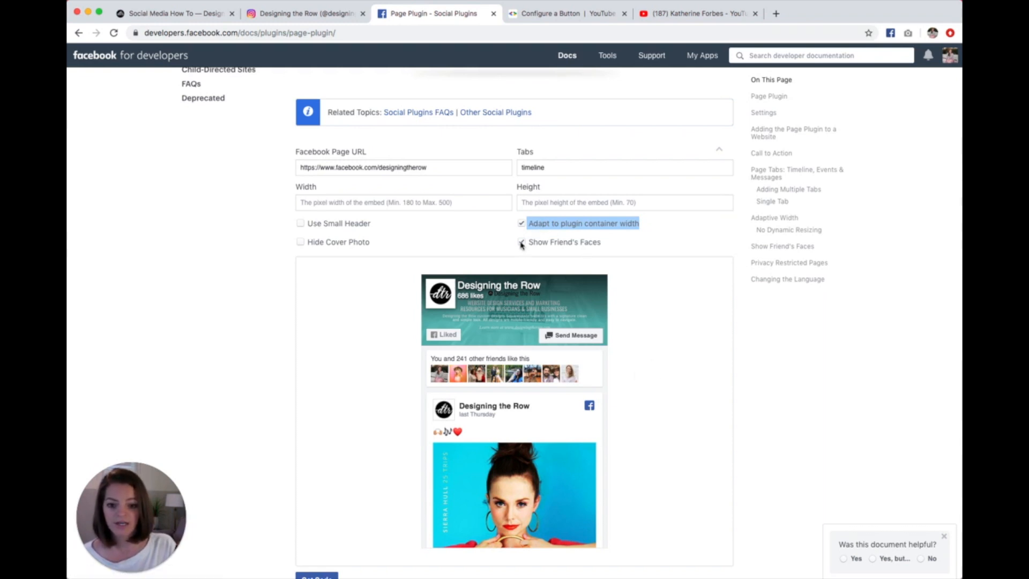
Step: Try the small header and hidden cover photo options on the Page Plugin, leaving only Use Small Header enabled
click(300, 223)
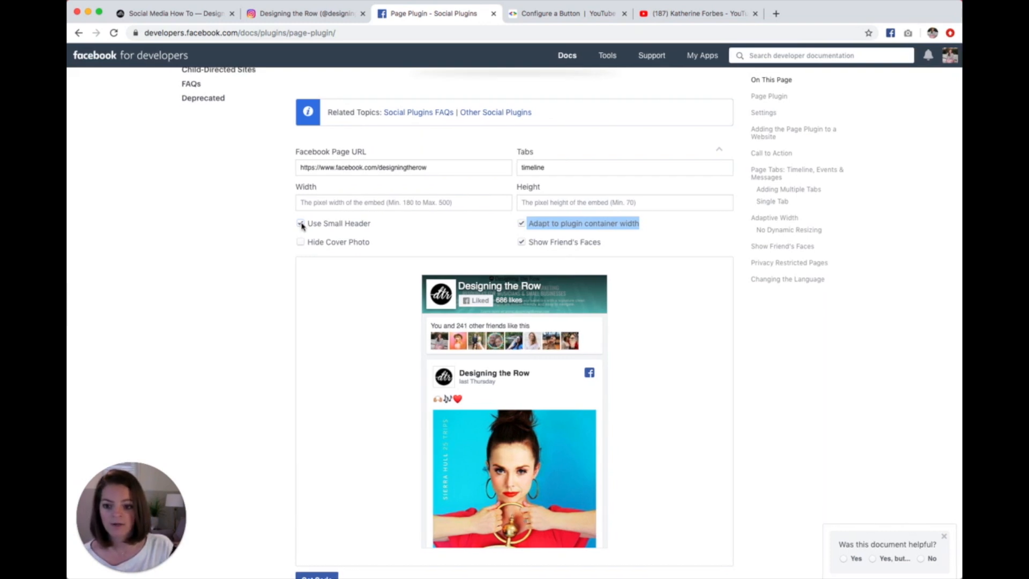
click(300, 223)
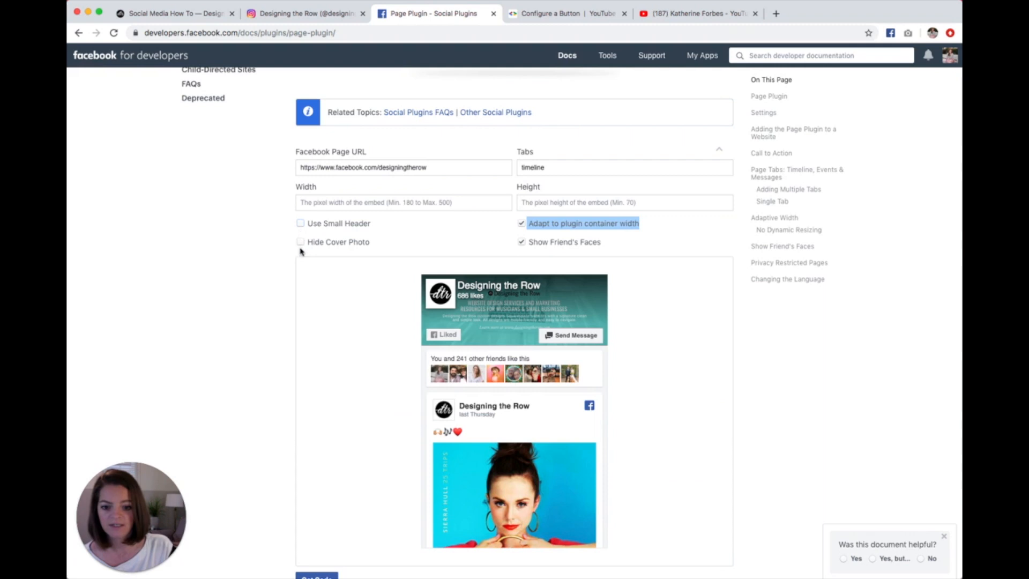
click(300, 242)
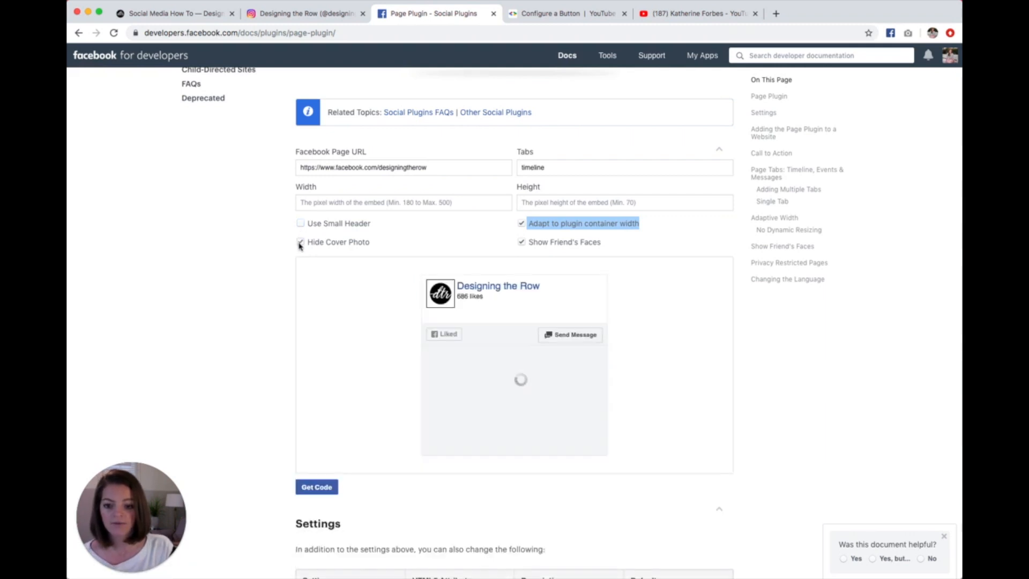
click(300, 242)
click(300, 223)
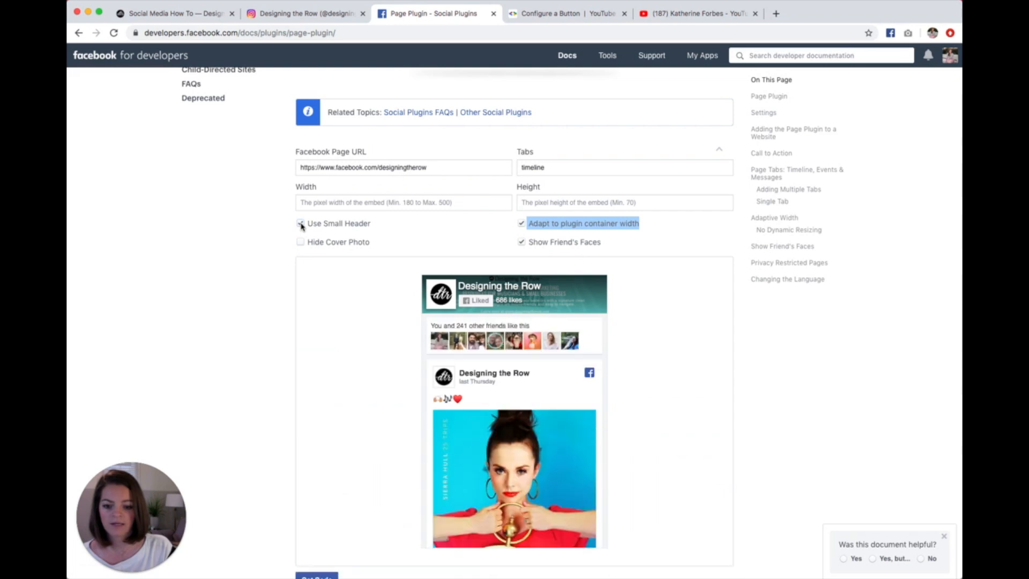
Step: Generate the Page Plugin's embed code and copy the complete IFrame version
scroll(337, 418, down, 5)
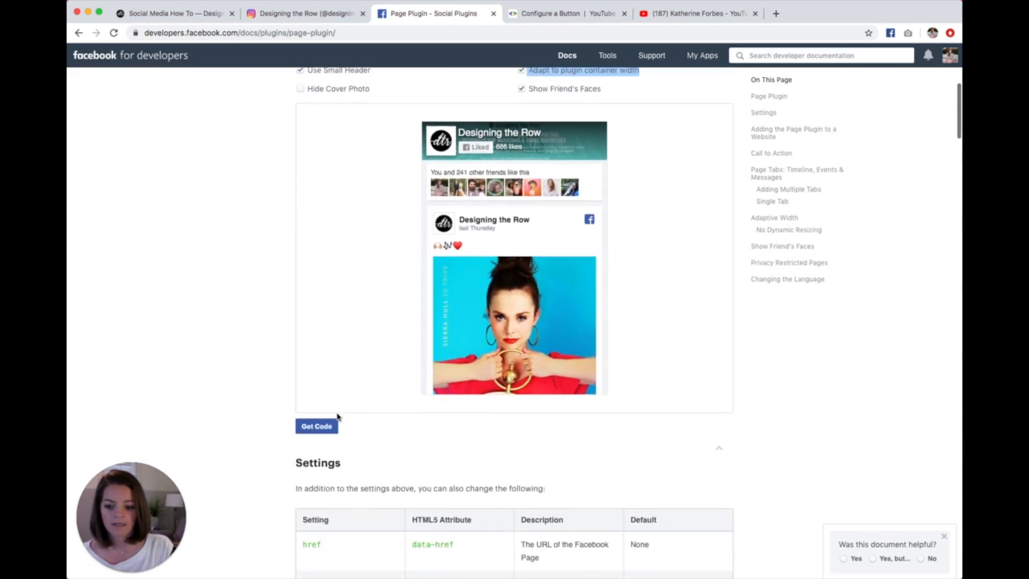
click(305, 344)
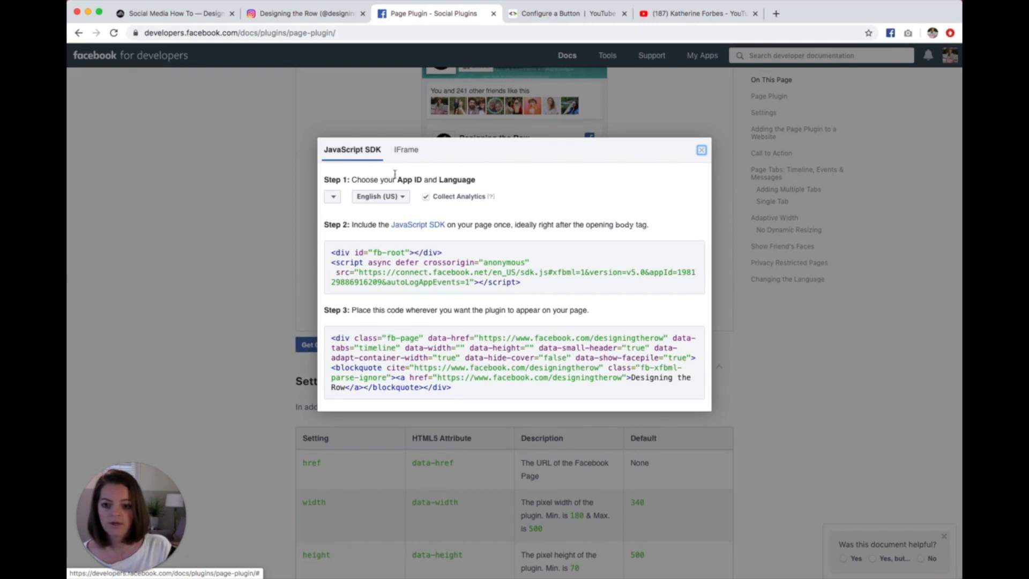
click(405, 155)
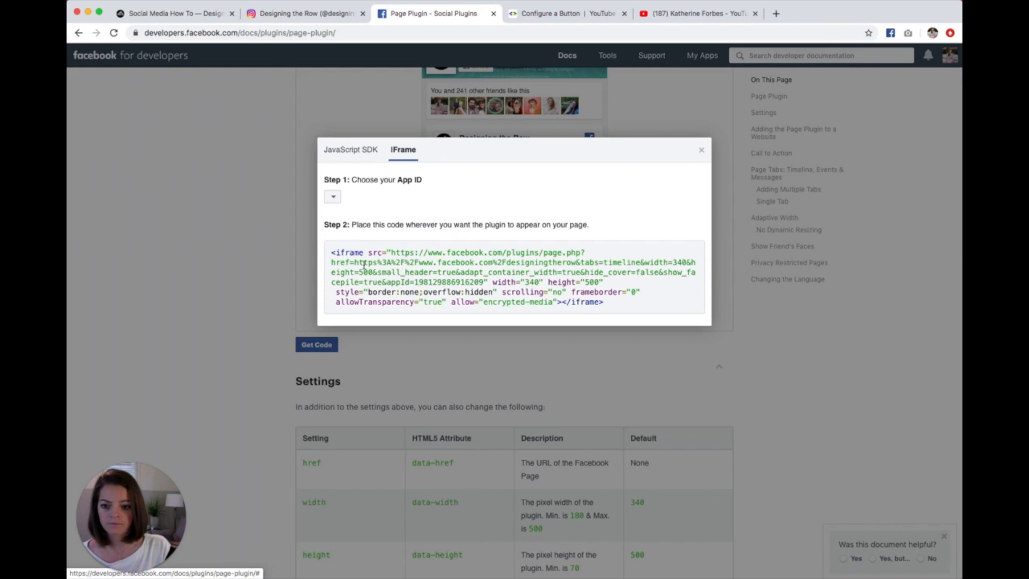
drag(332, 253, 655, 304)
key(super+c)
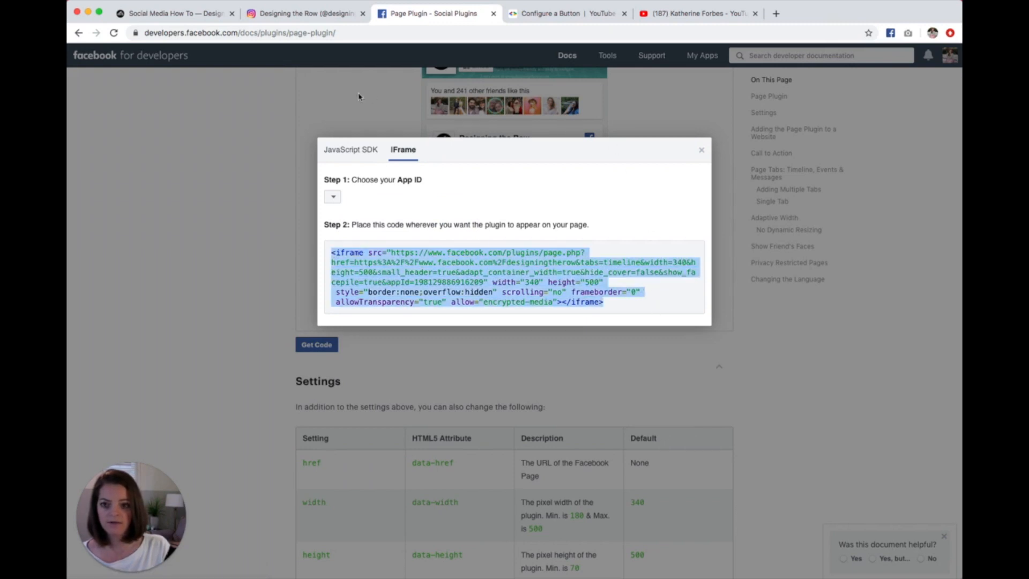
Step: Switch to the Squarespace page editor and add a Code block below the Instagram carousel
click(201, 16)
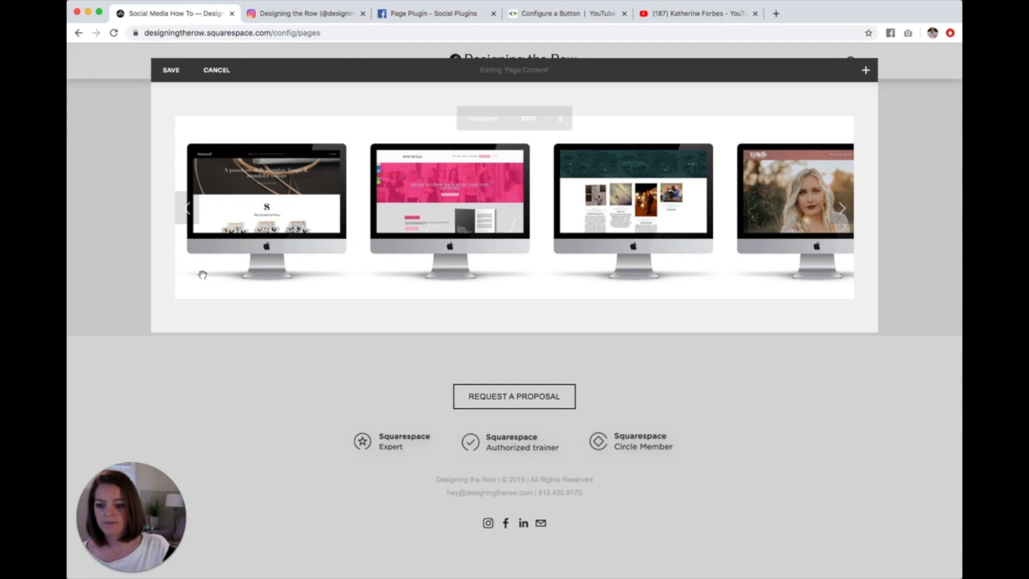
click(166, 309)
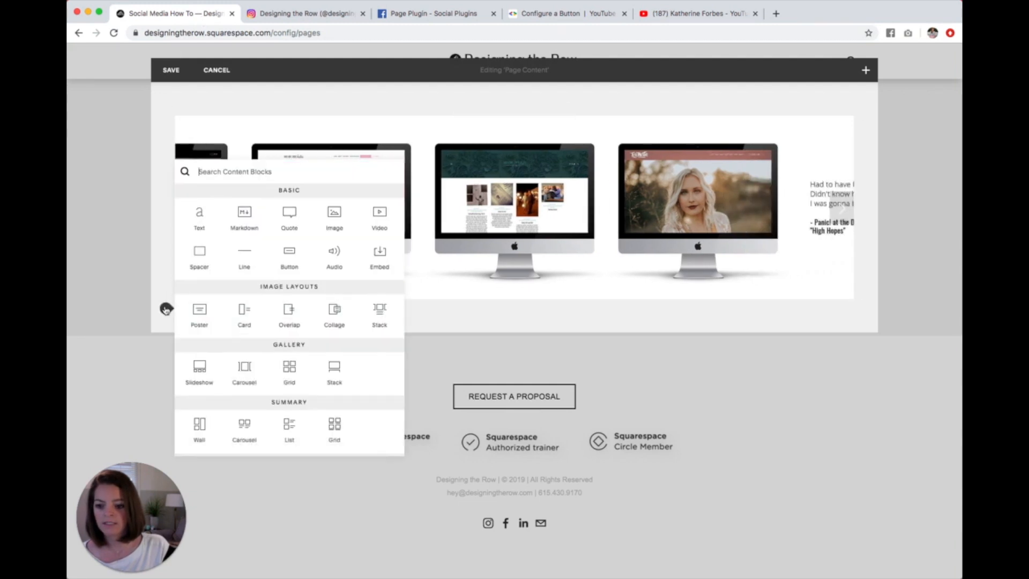
scroll(342, 322, down, 5)
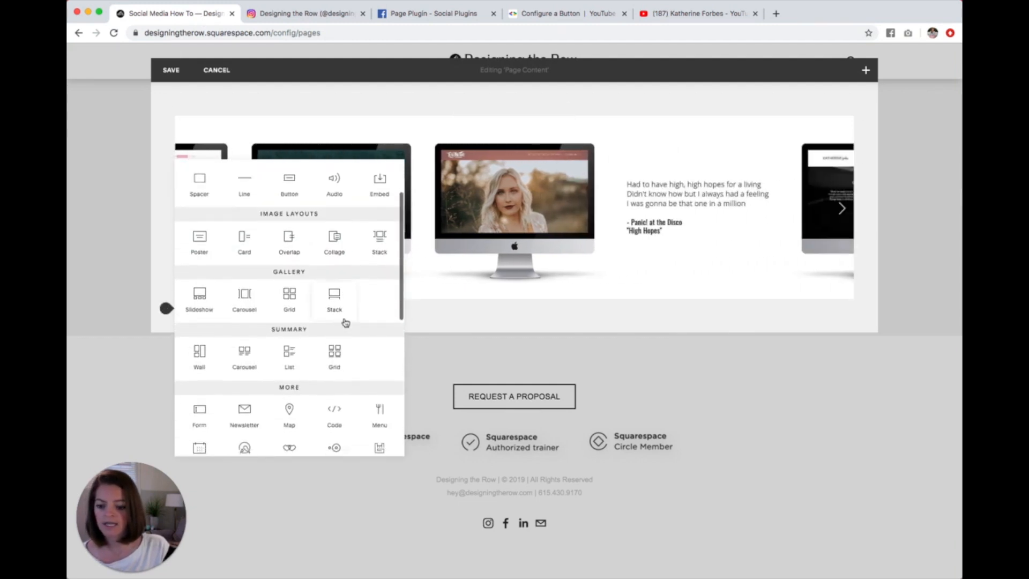
click(333, 378)
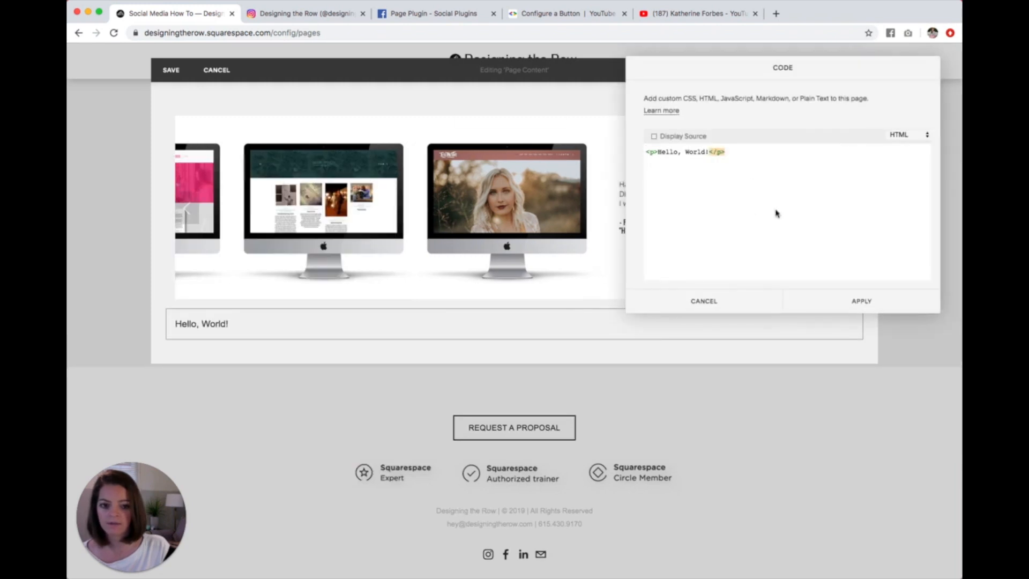
Step: Replace the Code block's placeholder HTML with the copied Facebook iframe code and apply it
key(BackSpace)
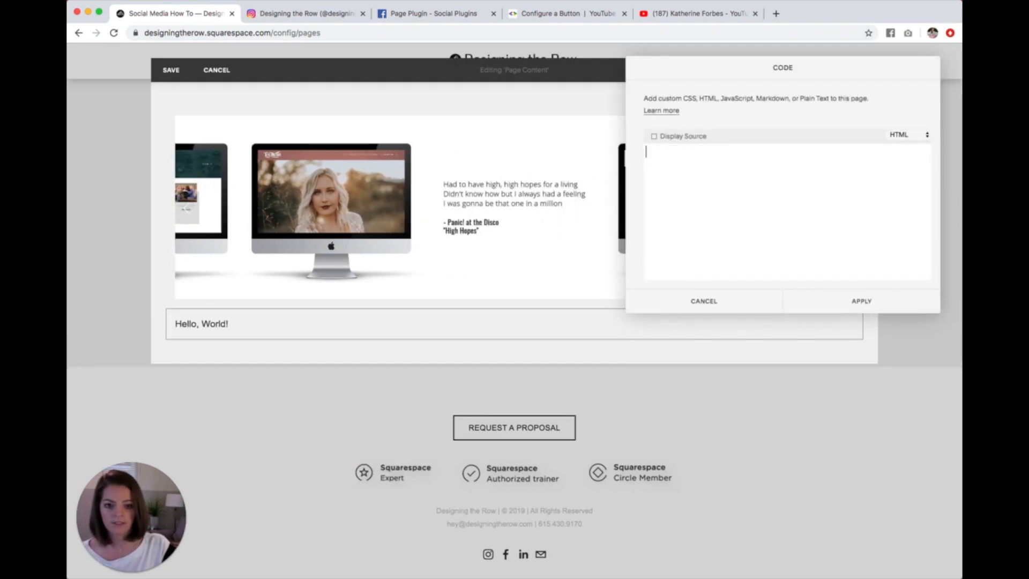
key(super+v)
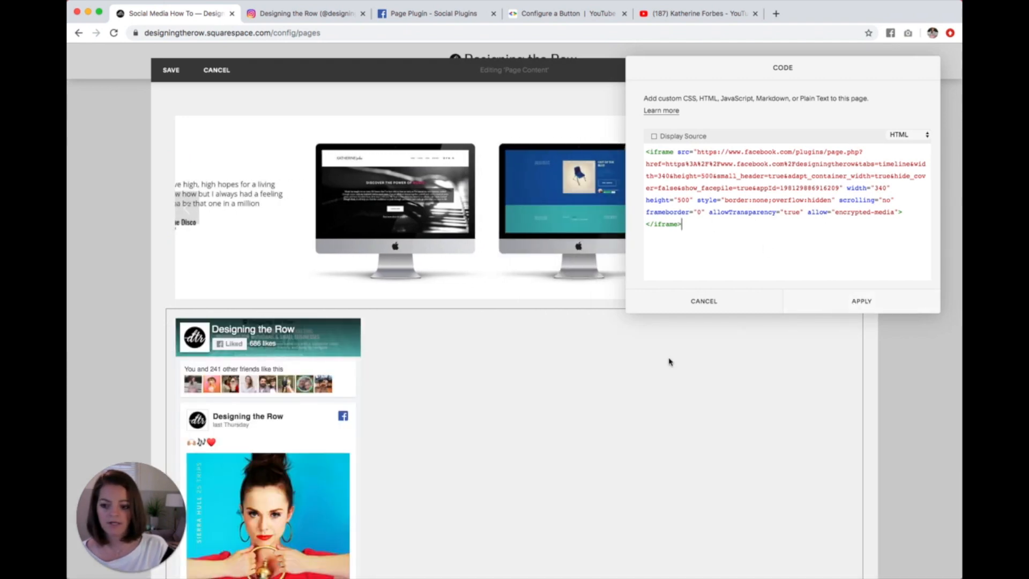
scroll(552, 368, down, 2)
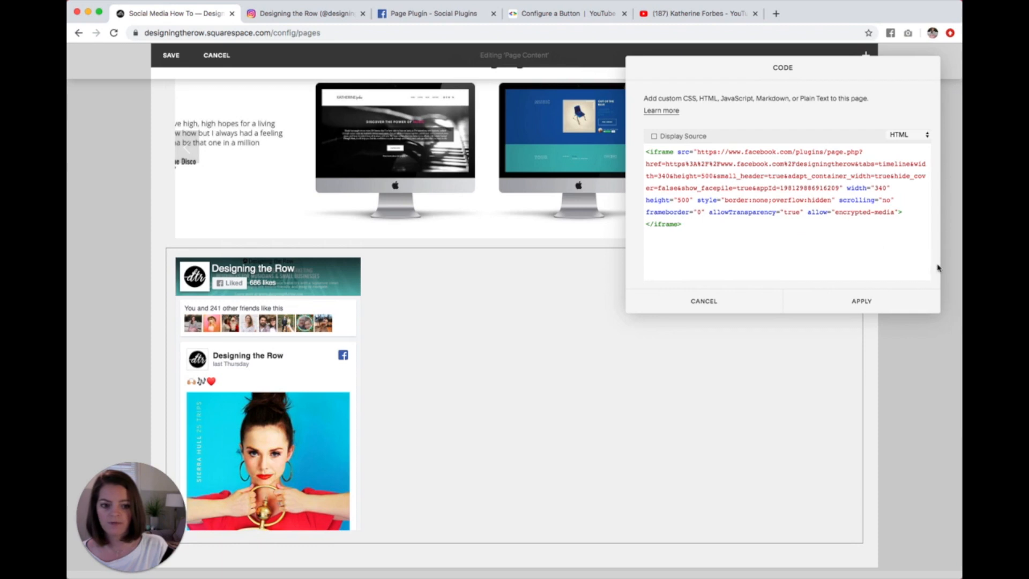
click(872, 301)
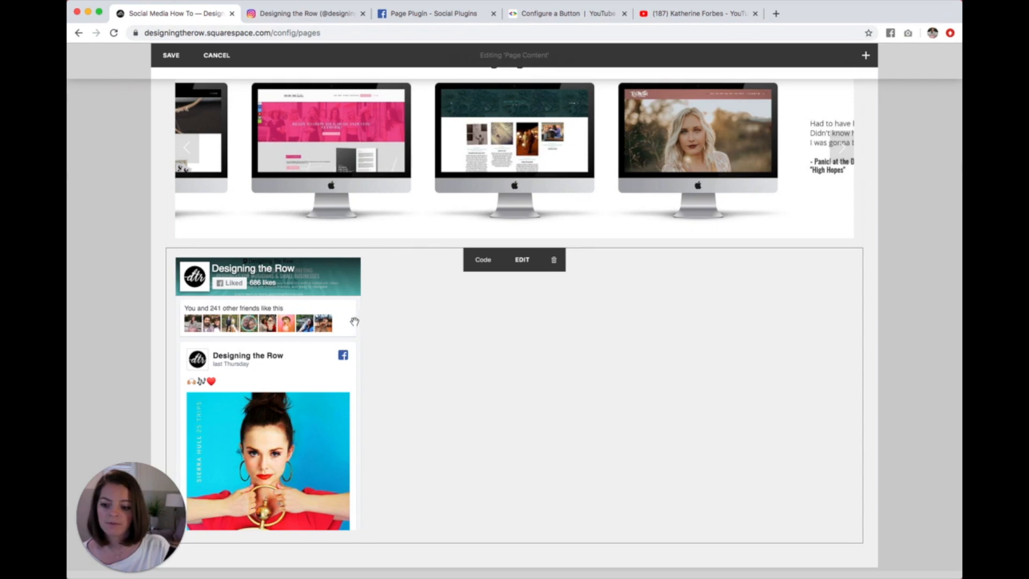
scroll(280, 393, down, 2)
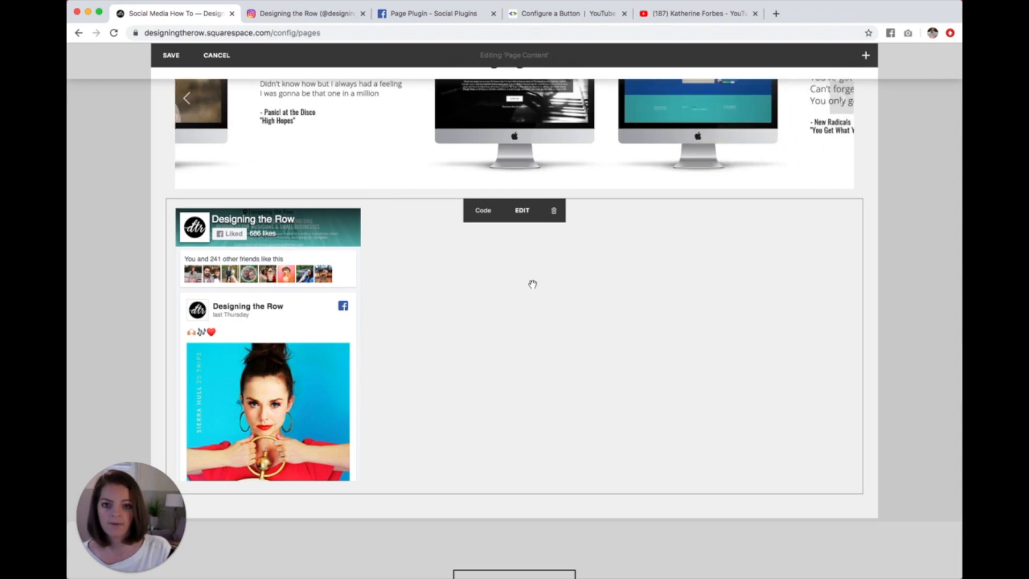
Step: Switch to the YouTube Configure a Button page and review its address and its channel name or ID field
click(562, 15)
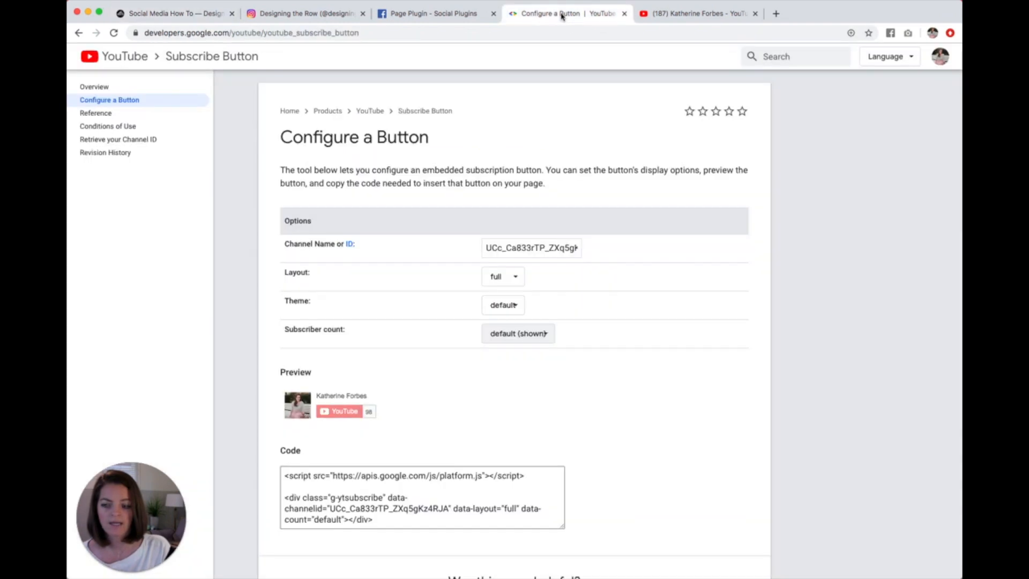
drag(359, 32, 127, 32)
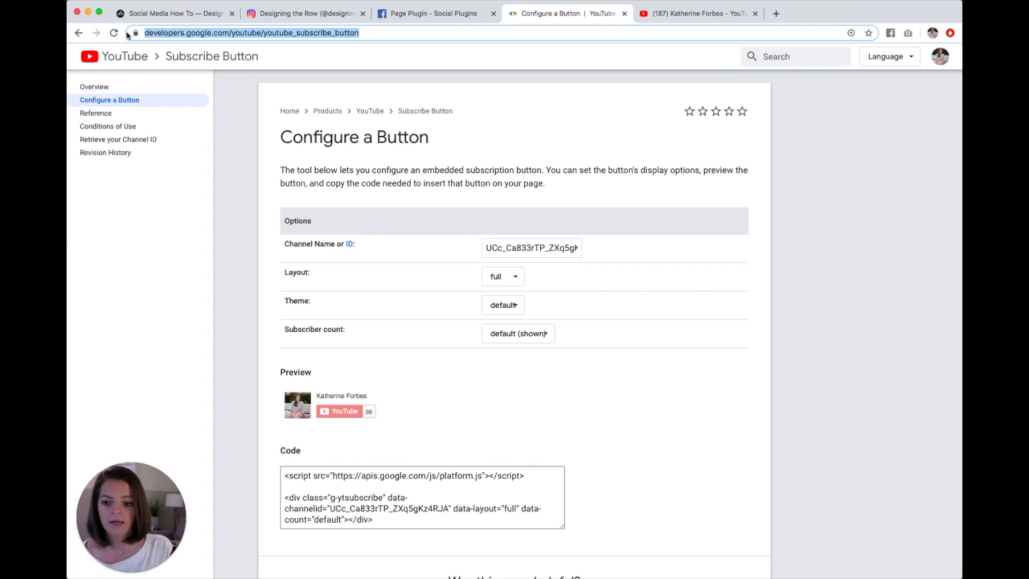
drag(486, 248, 585, 250)
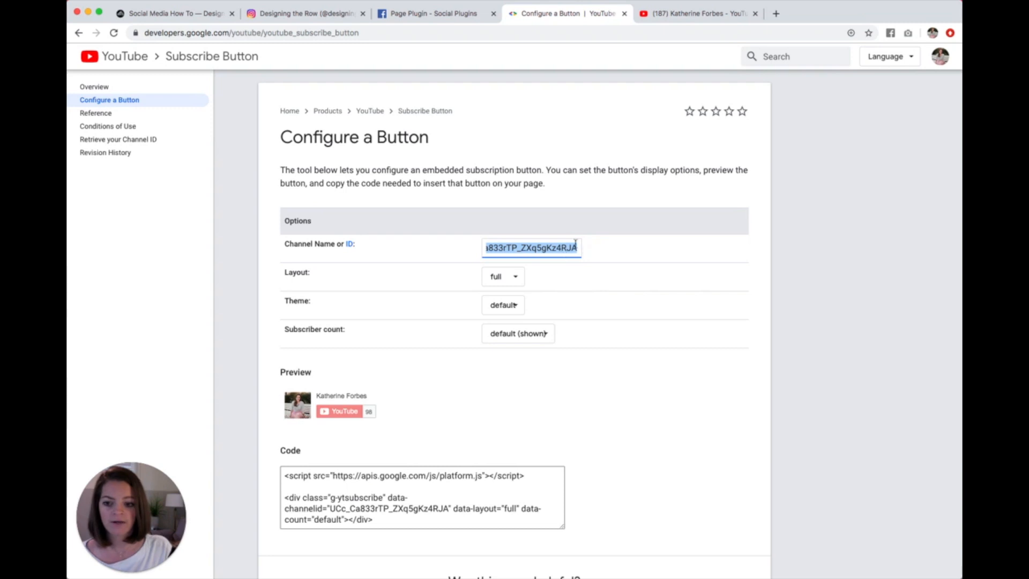
Step: Select the channel ID in the YouTube channel page's address and return to the subscribe button's Channel Name or ID field
click(688, 20)
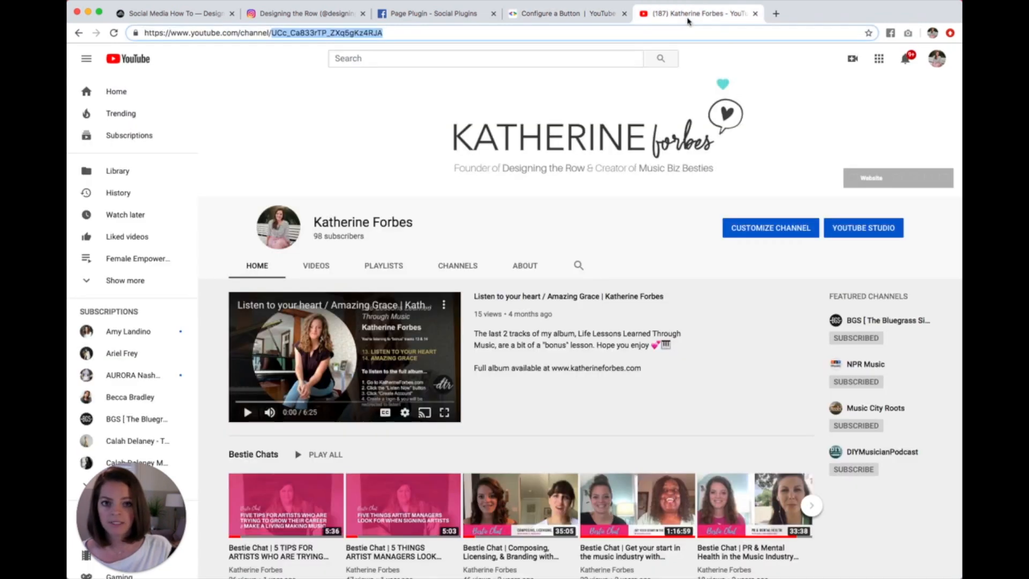
click(272, 33)
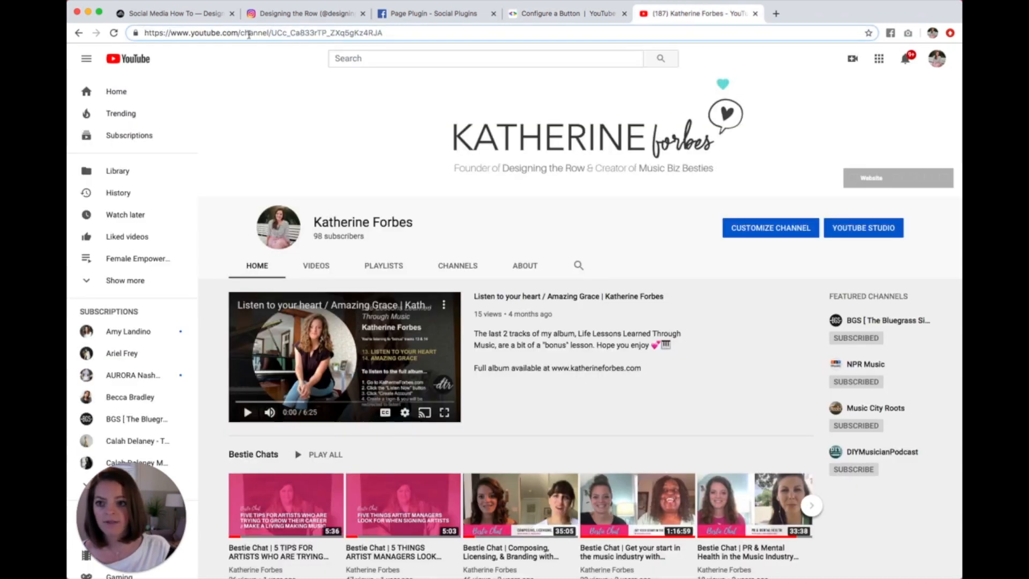
drag(272, 33, 391, 32)
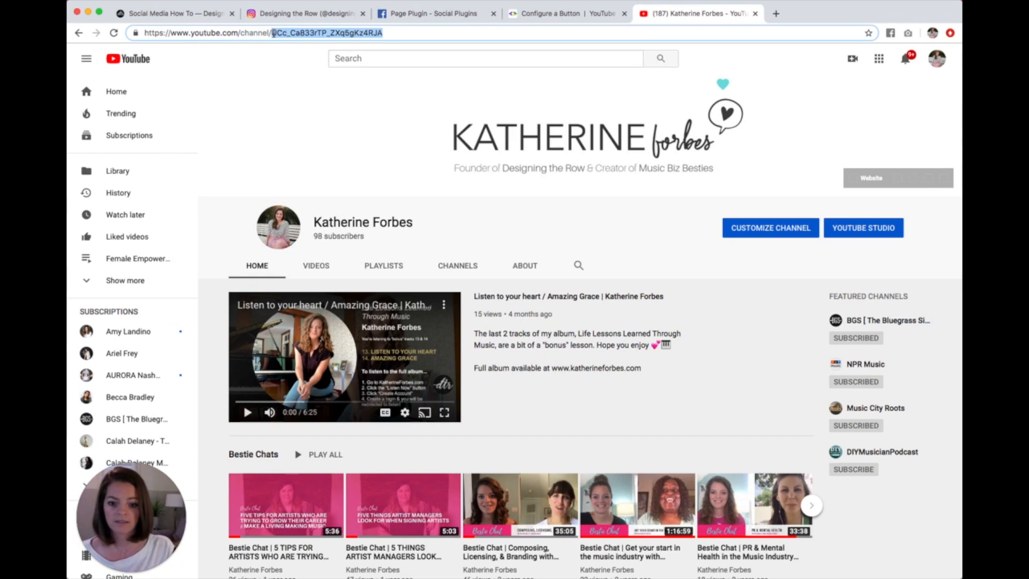
click(543, 14)
double_click(492, 248)
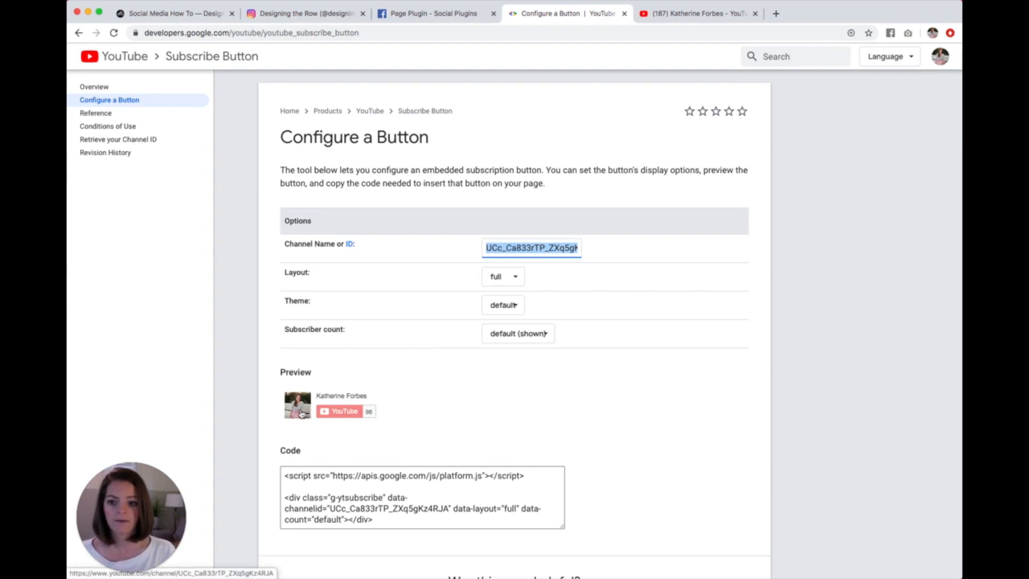
Step: Try the default layout for the subscribe button and switch it back to full
click(504, 279)
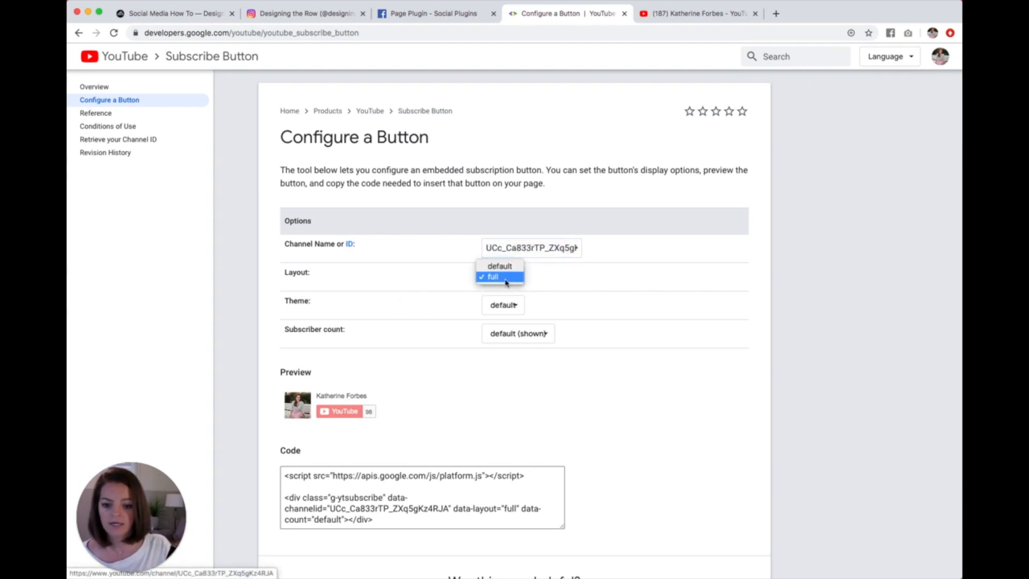
click(501, 267)
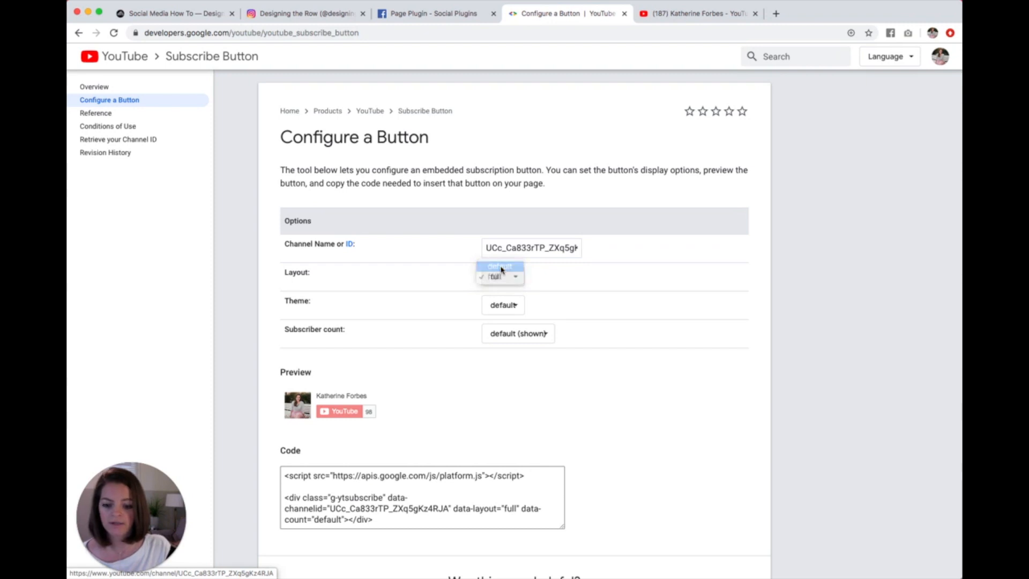
click(506, 282)
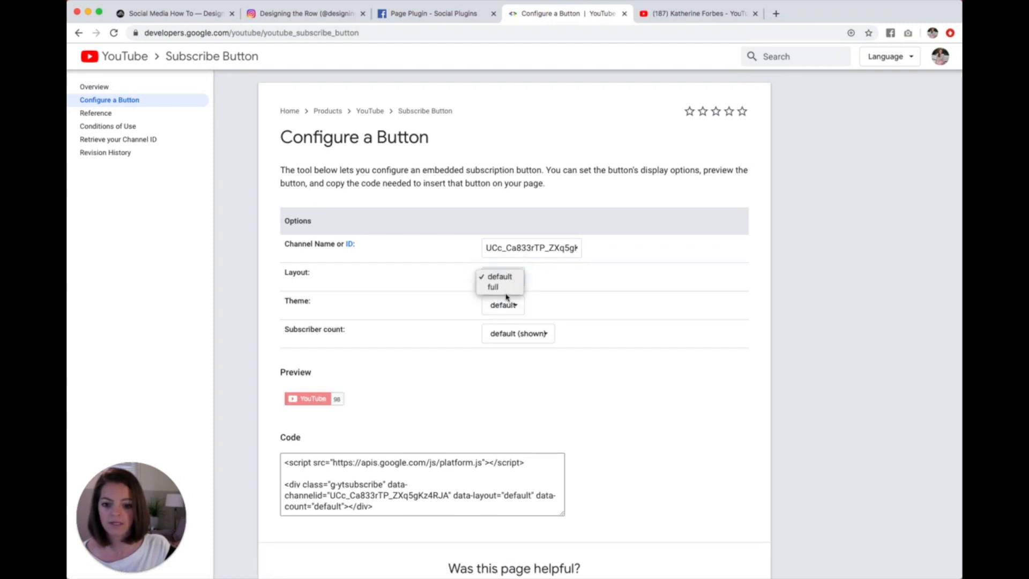
click(506, 289)
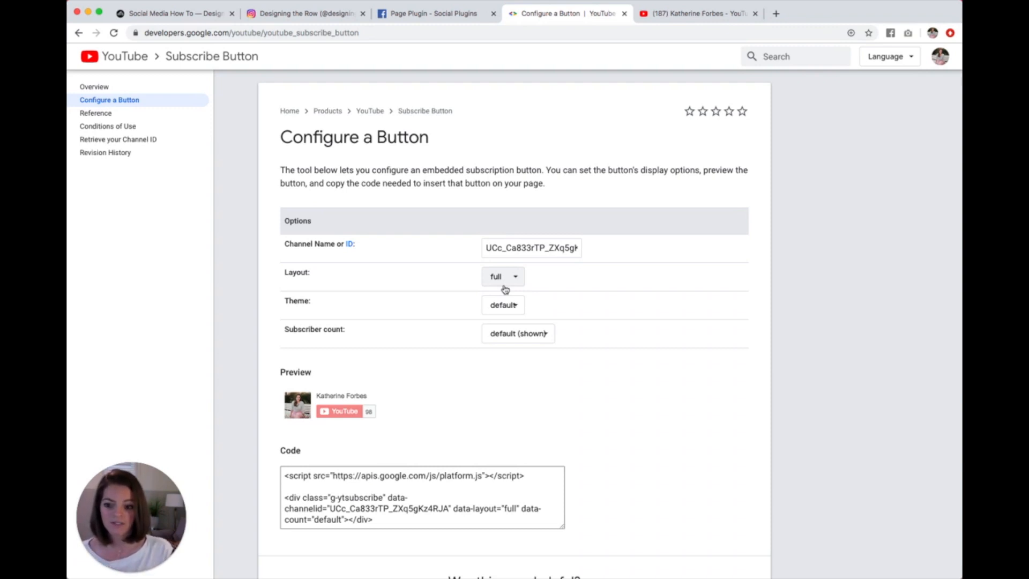
Step: Try the dark theme for the subscribe button and switch it back to default
click(501, 304)
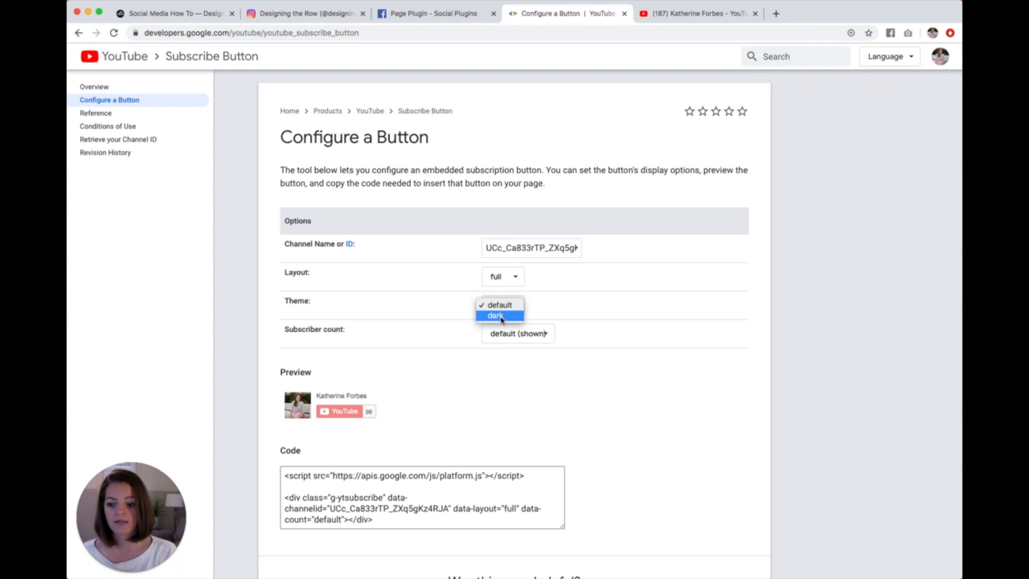
click(501, 316)
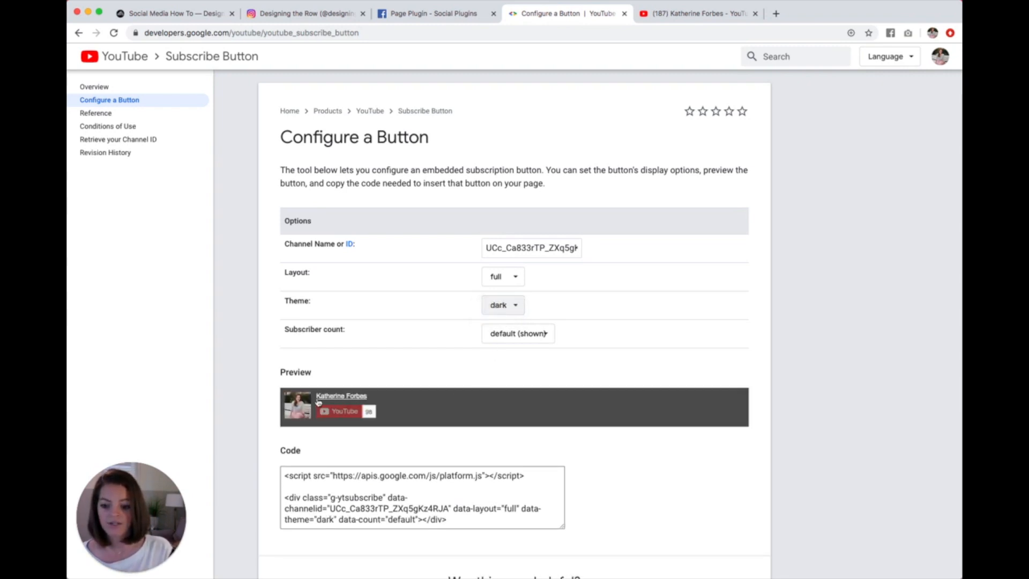
click(497, 309)
click(506, 295)
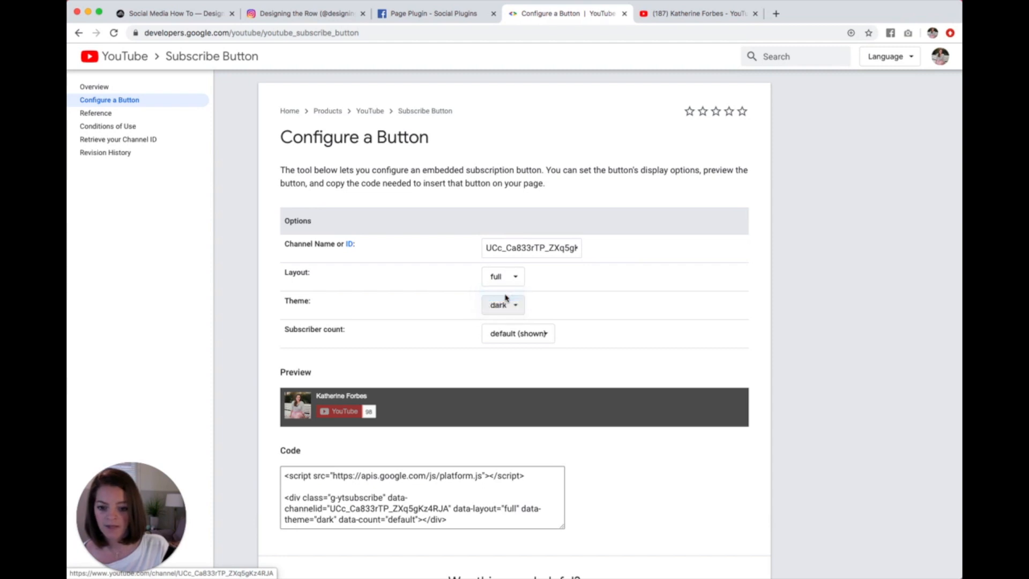
Step: Try hiding the subscriber count on the subscribe button and switch it back to default (shown)
click(522, 337)
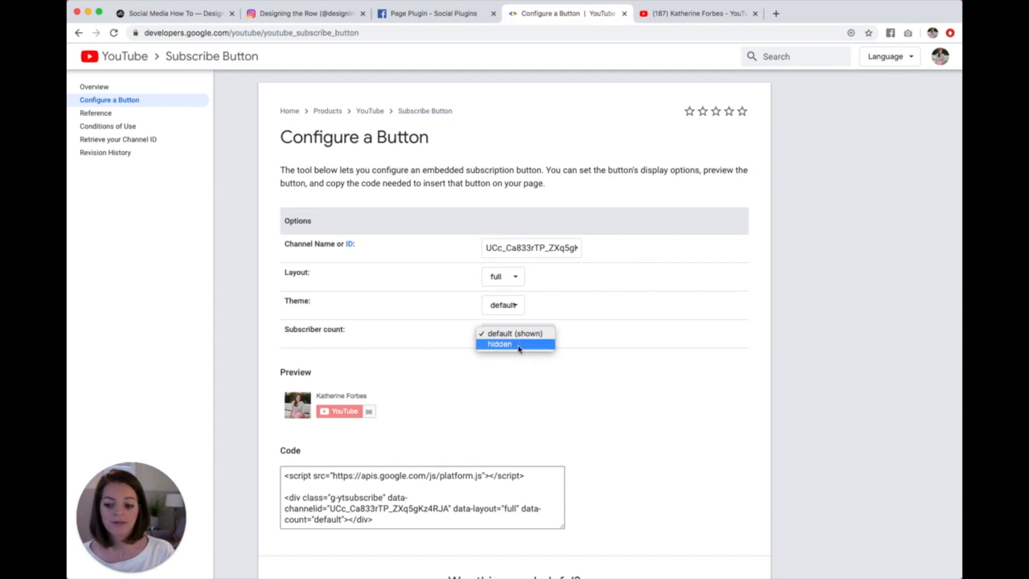
click(518, 346)
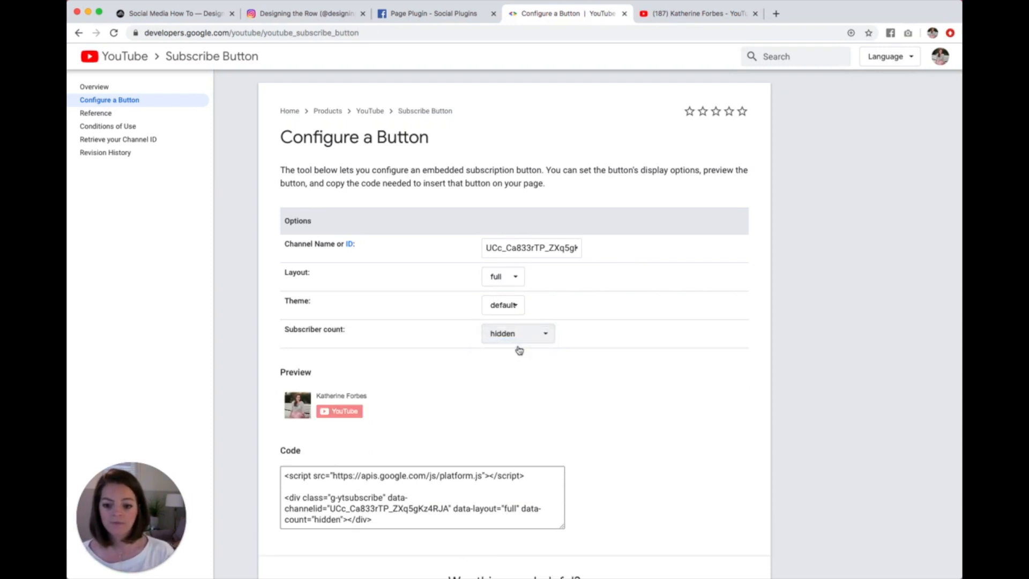
click(519, 338)
click(521, 323)
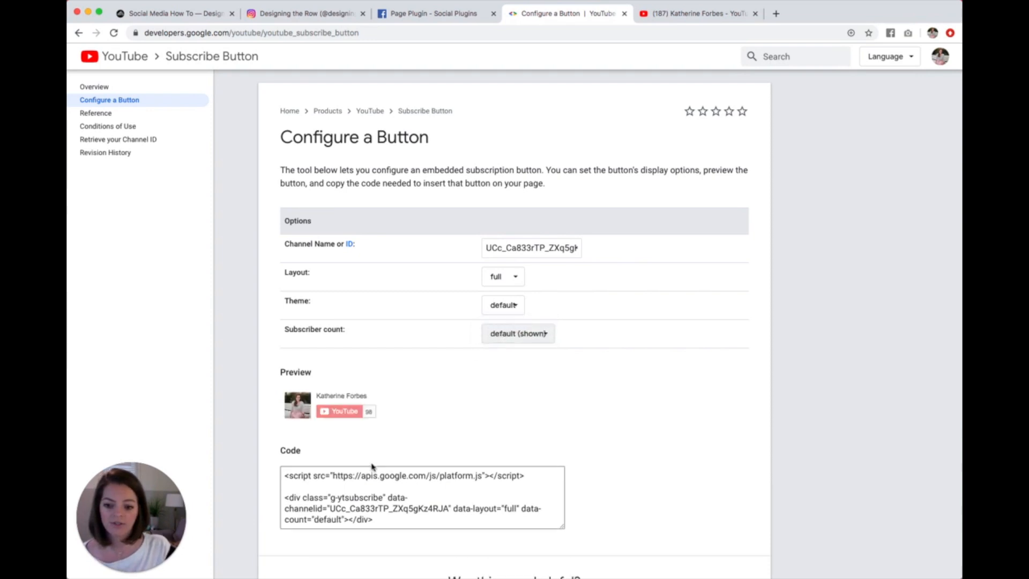
scroll(504, 407, down, 1)
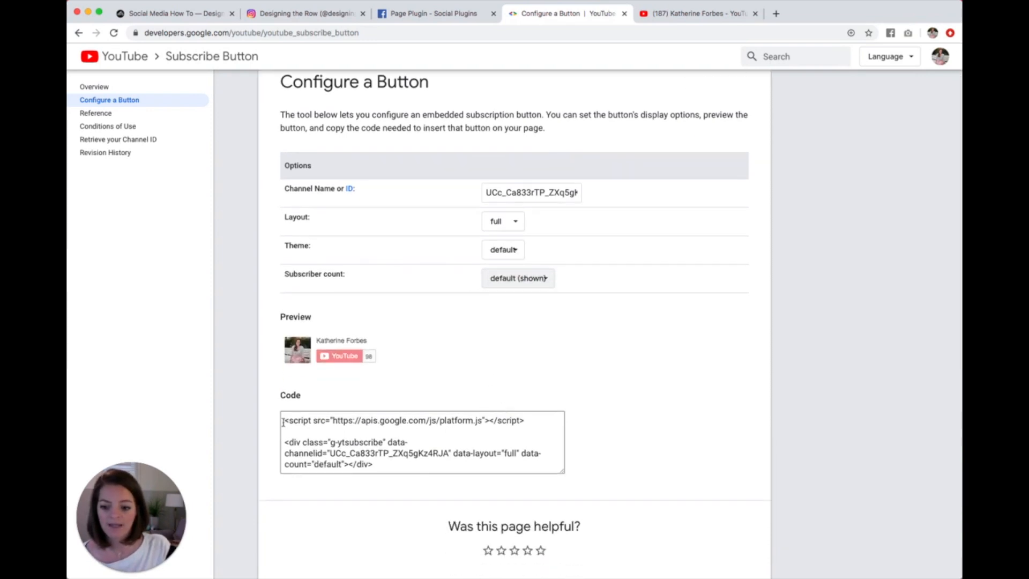
Step: Copy the generated YouTube subscribe button code and return to the Social Media How To page in Squarespace
drag(283, 422, 393, 477)
key(super+c)
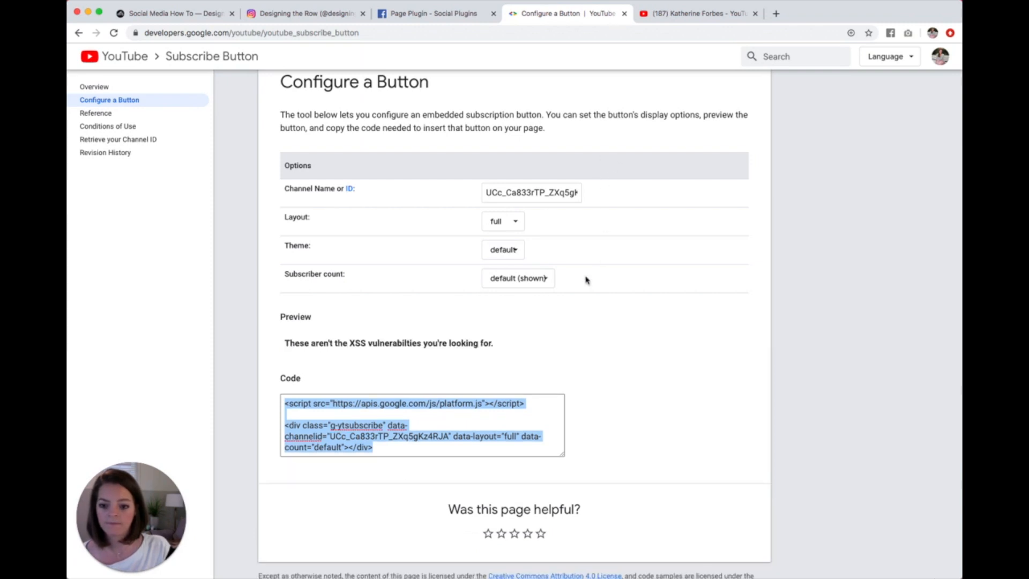
drag(481, 343, 330, 341)
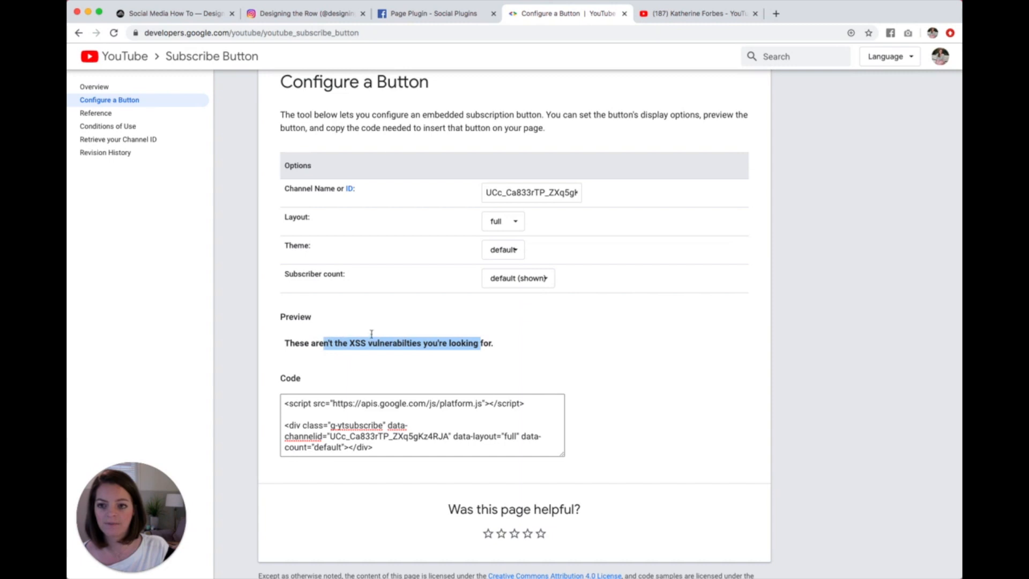
click(191, 14)
Step: Add a Code block directly below the Facebook feed on the page
scroll(282, 429, down, 2)
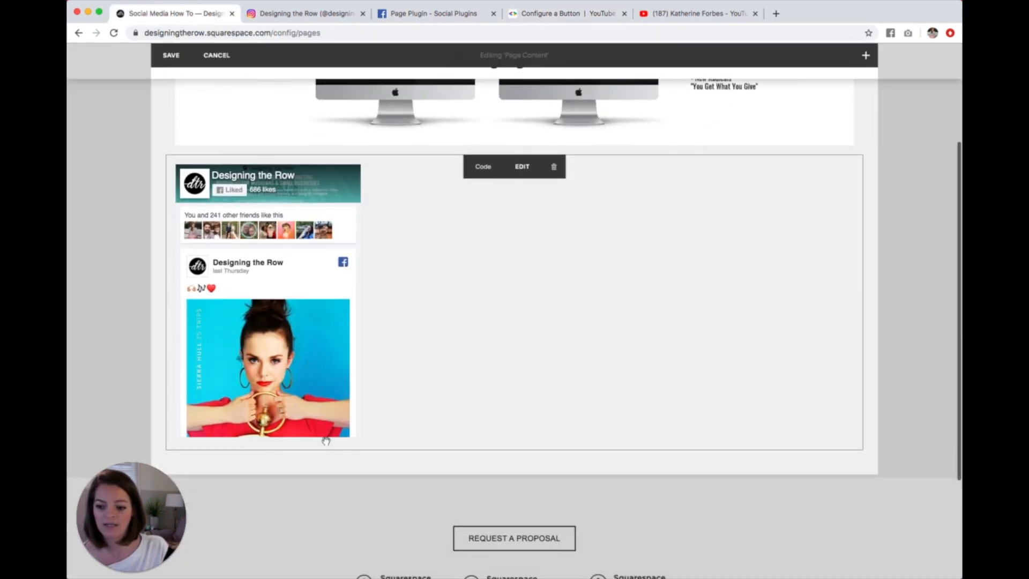
click(167, 451)
scroll(333, 437, down, 5)
click(332, 481)
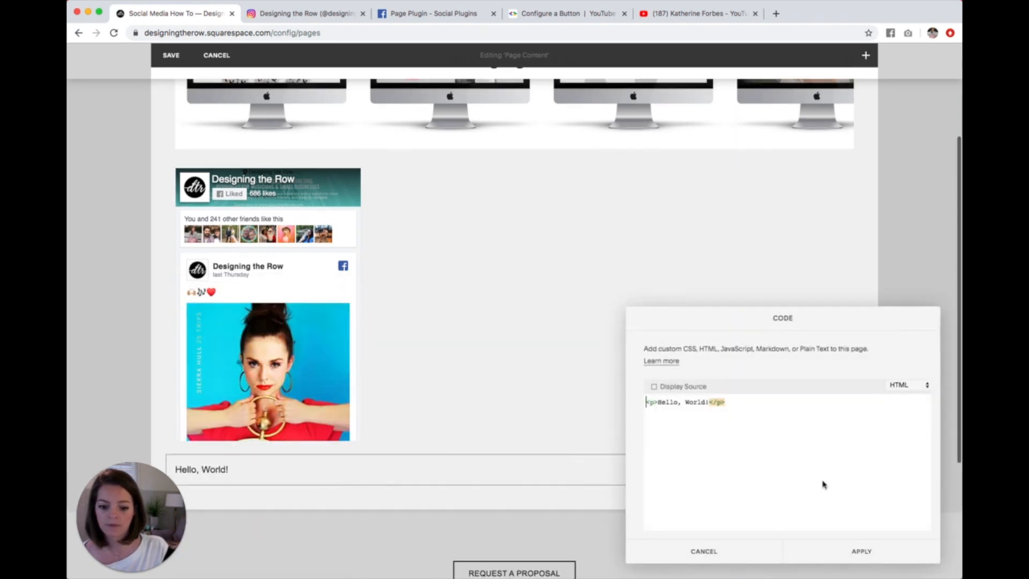
Step: Replace the placeholder HTML in the new Code block with the YouTube subscribe button code, apply it and save the page
drag(749, 420, 580, 395)
key(BackSpace)
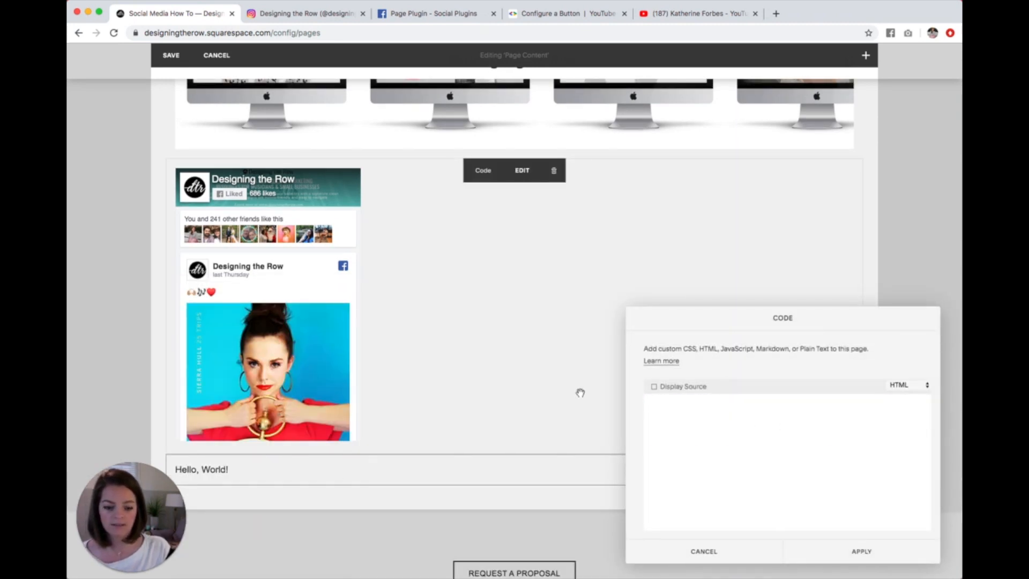
key(super+v)
scroll(590, 409, down, 5)
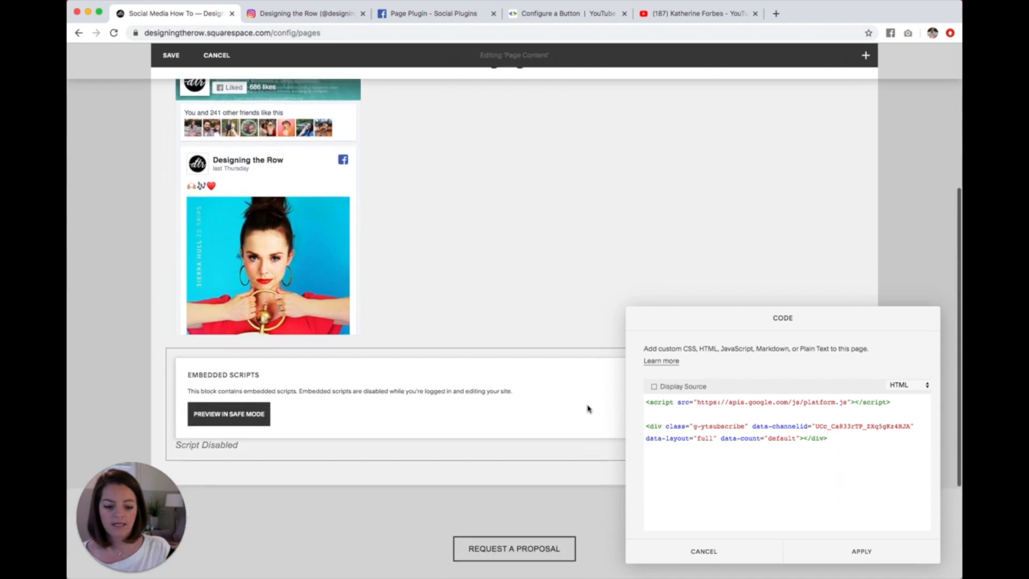
scroll(563, 403, down, 2)
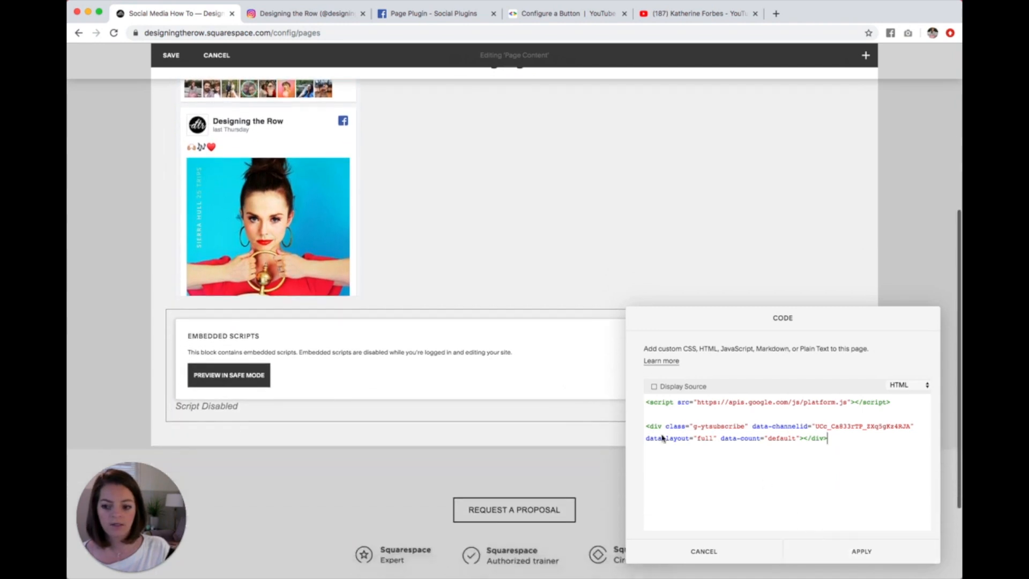
click(852, 552)
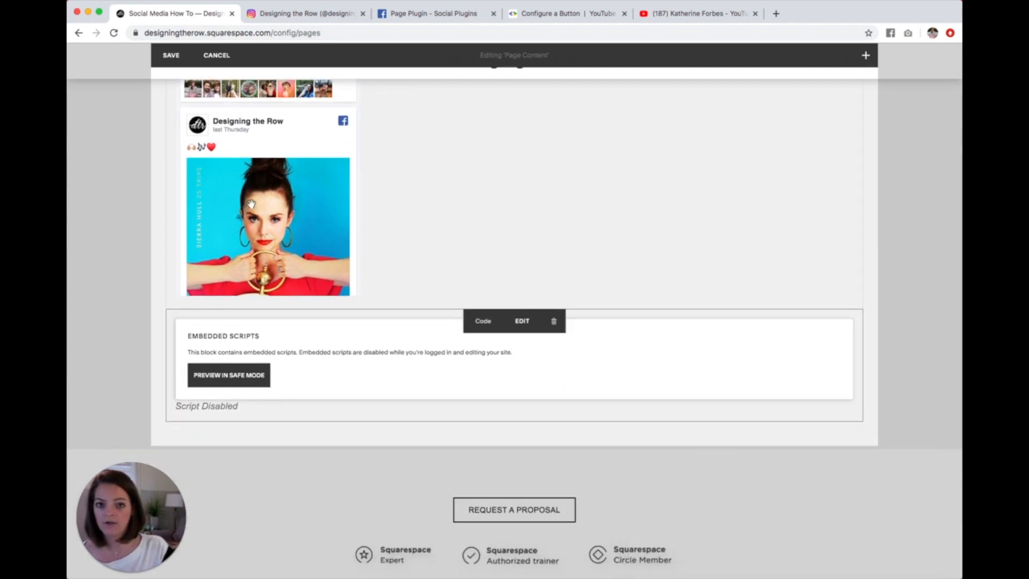
click(172, 55)
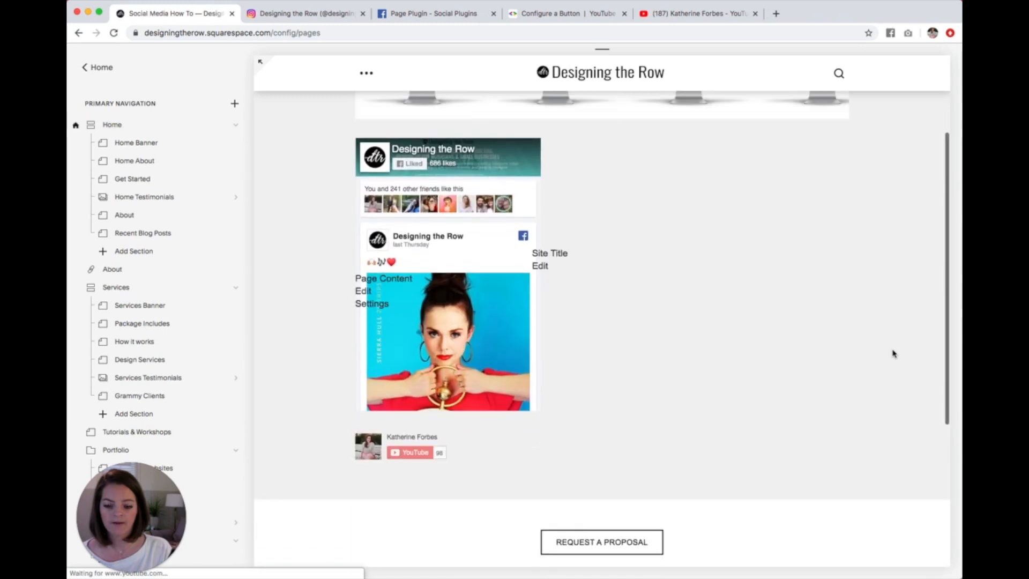
Step: Review the Instagram carousel, Facebook feed and YouTube subscribe button on the saved page
scroll(893, 353, down, 2)
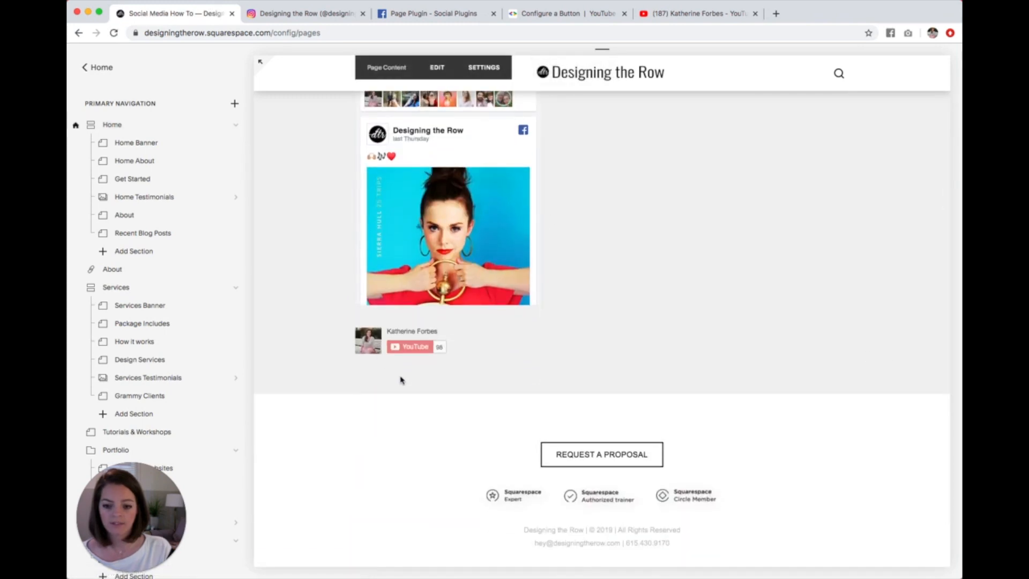
scroll(410, 385, up, 1)
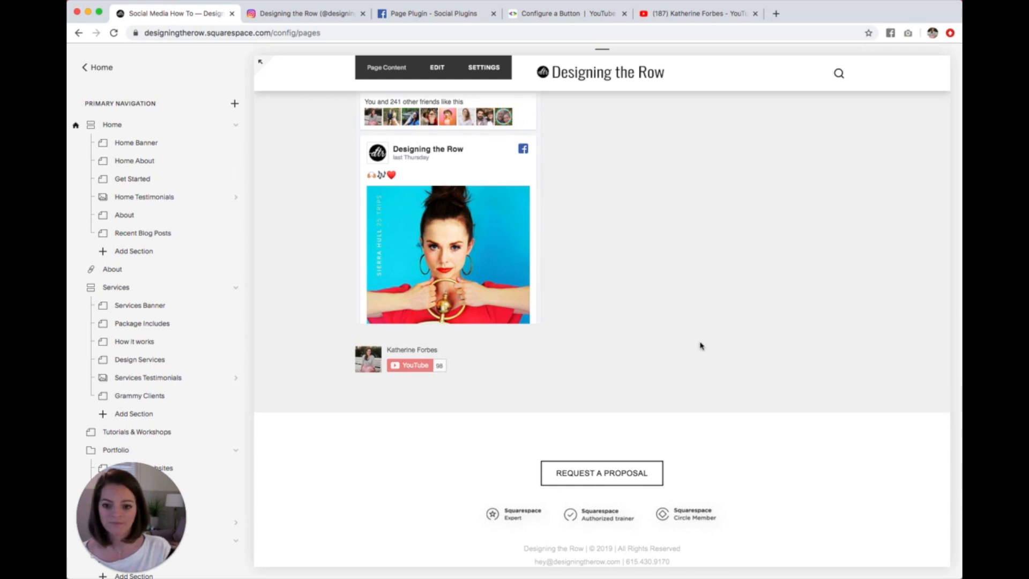
scroll(701, 346, up, 2)
scroll(702, 345, up, 4)
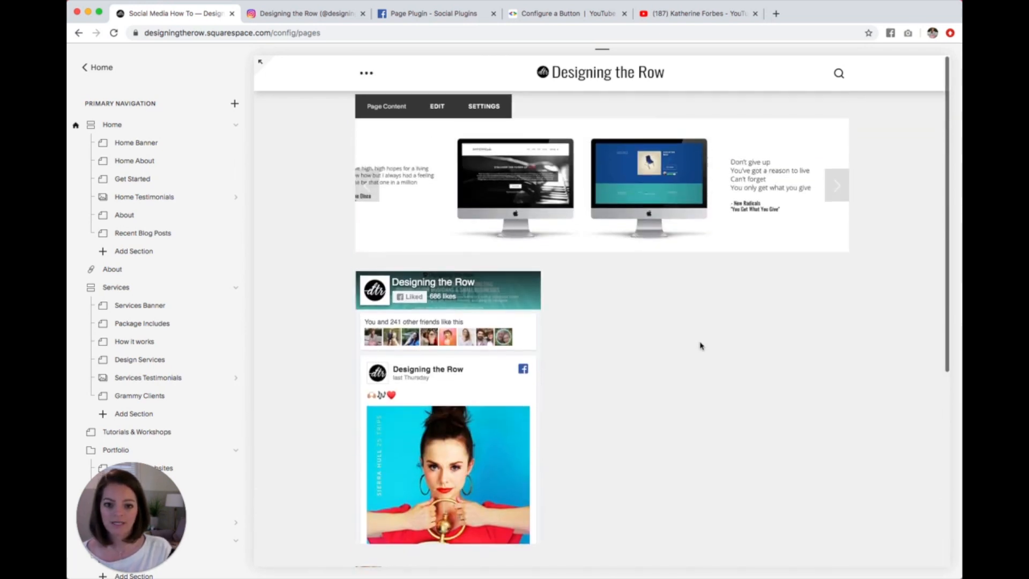
scroll(700, 346, down, 1)
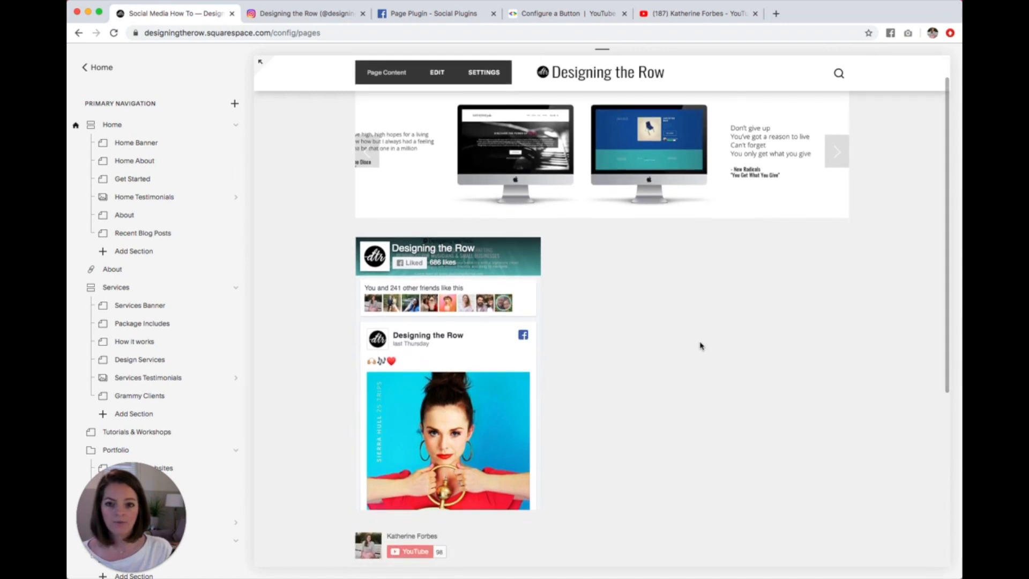
scroll(701, 345, up, 1)
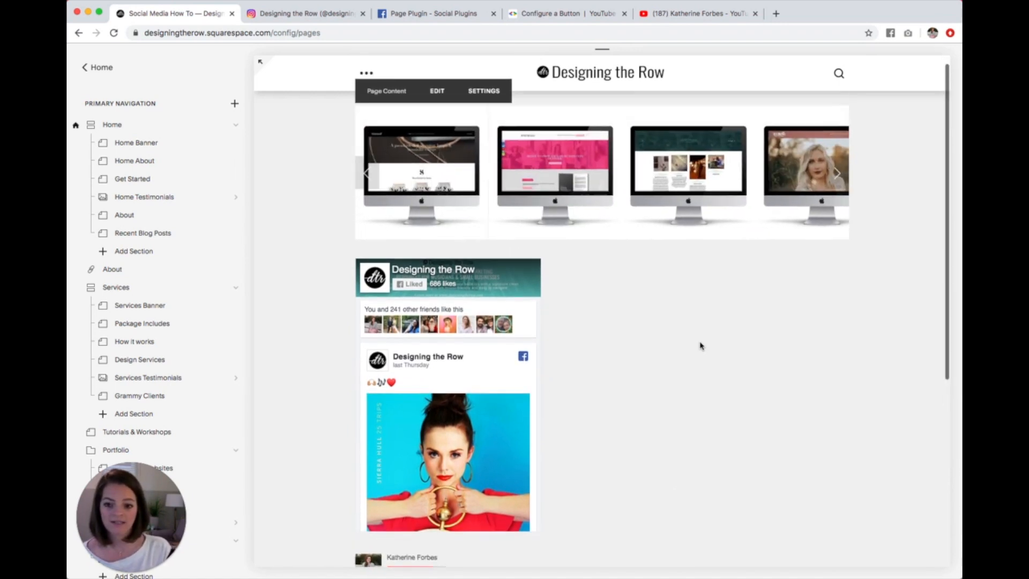
scroll(644, 201, down, 2)
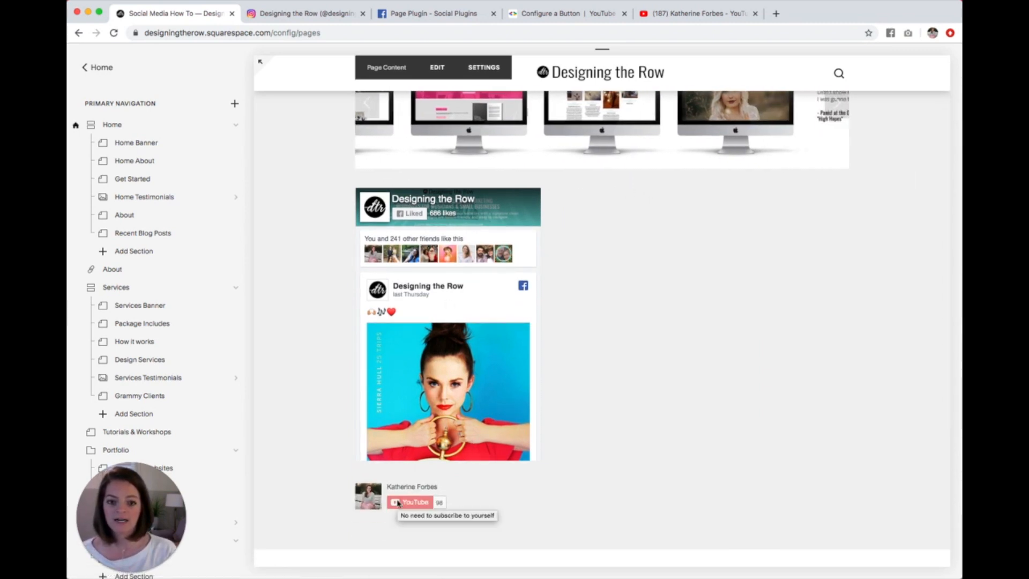
scroll(675, 317, up, 2)
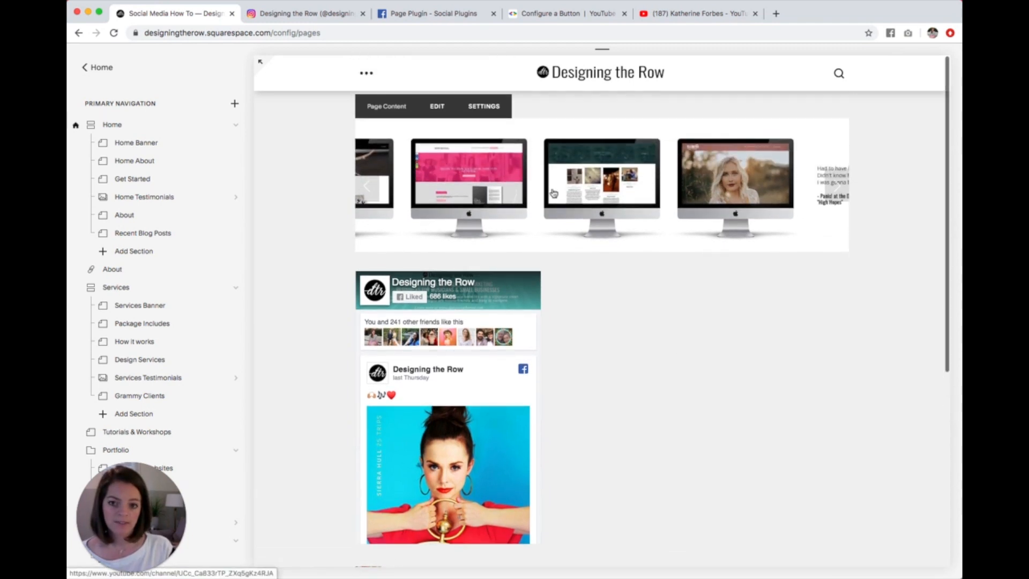
Step: Open the page content for editing and cut the whole iframe code out of the Facebook feed's Code block
click(436, 106)
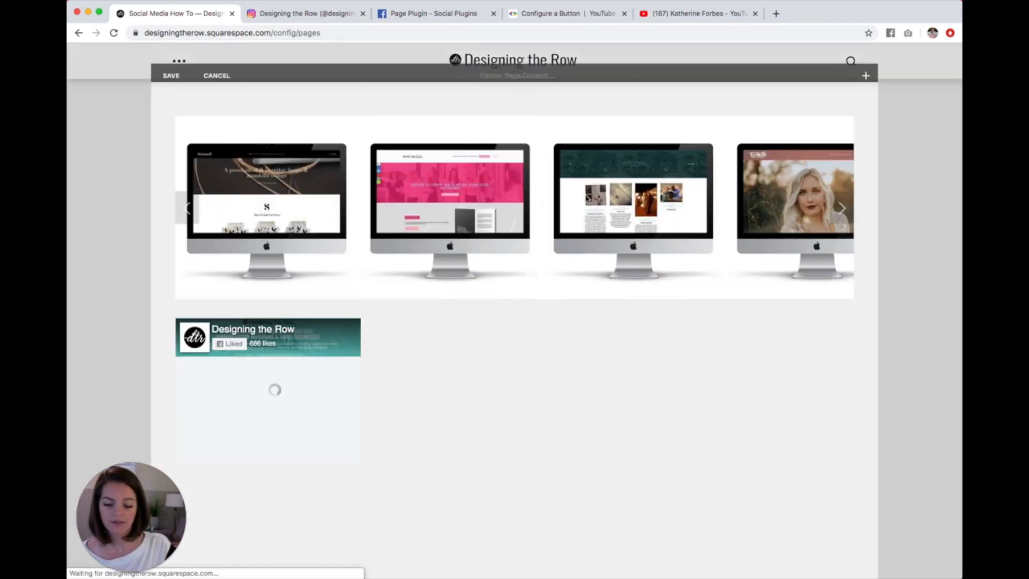
scroll(624, 280, down, 3)
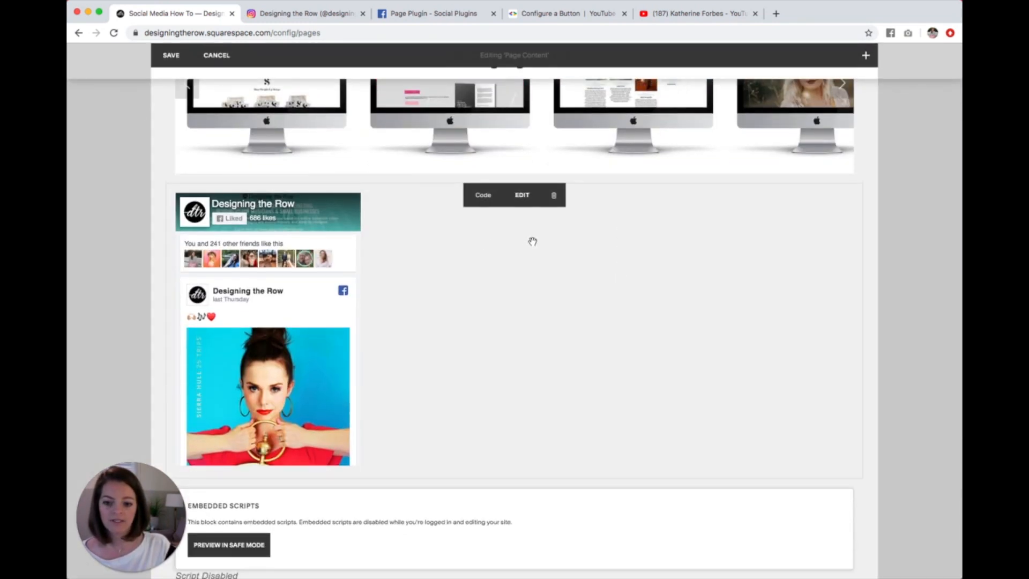
click(528, 206)
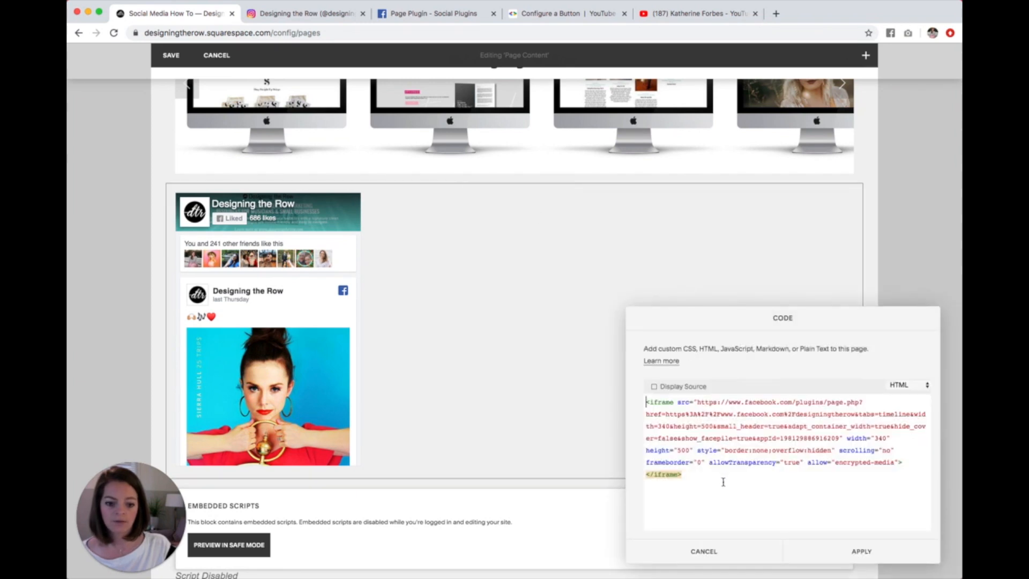
drag(688, 468, 631, 403)
key(super+c)
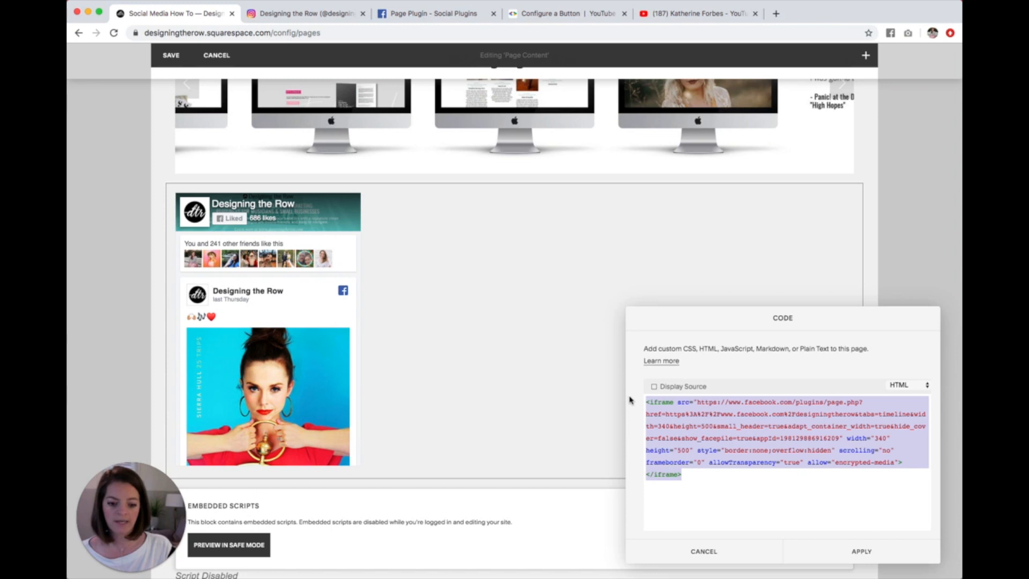
key(BackSpace)
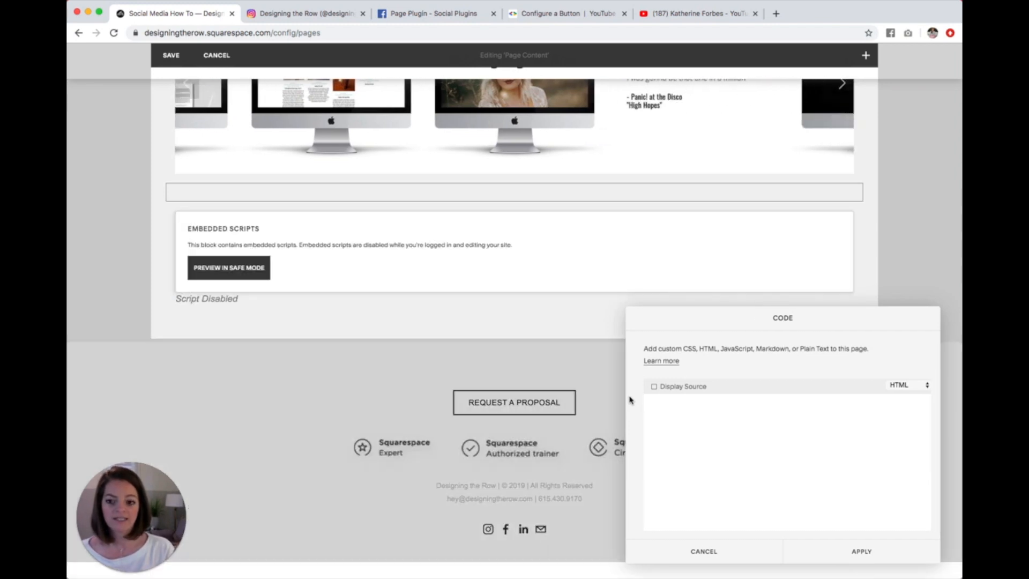
Step: Enter a <div align="center"> element in the Facebook feed's Code block and paste the iframe code inside it
text(<div align=)
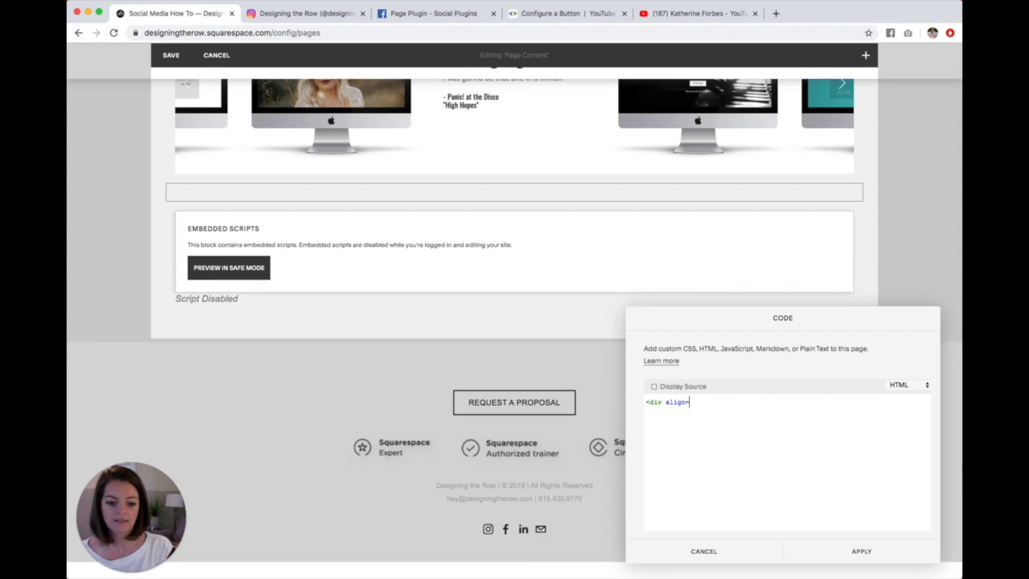
text("center">)
key(Return)
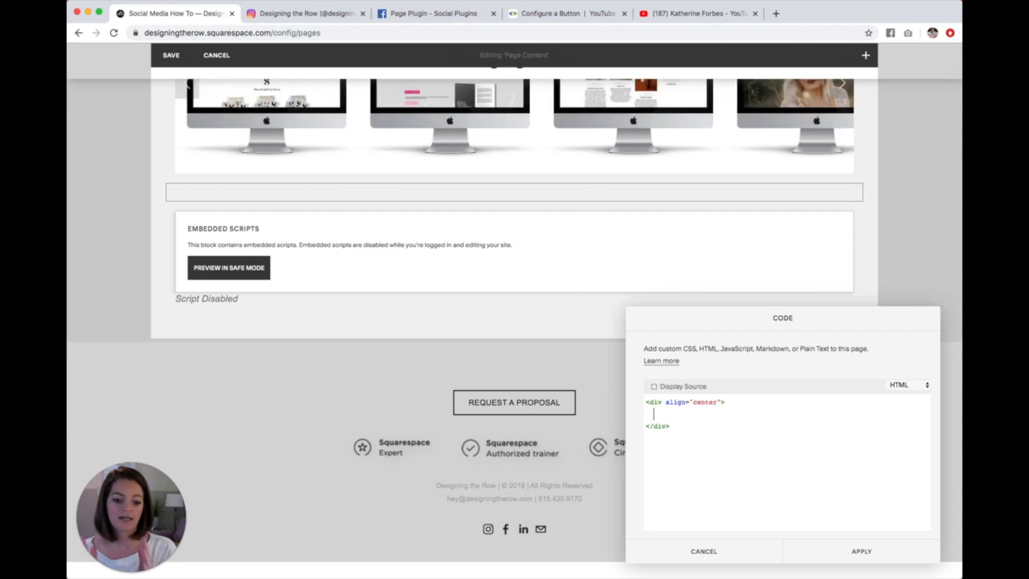
key(super+v)
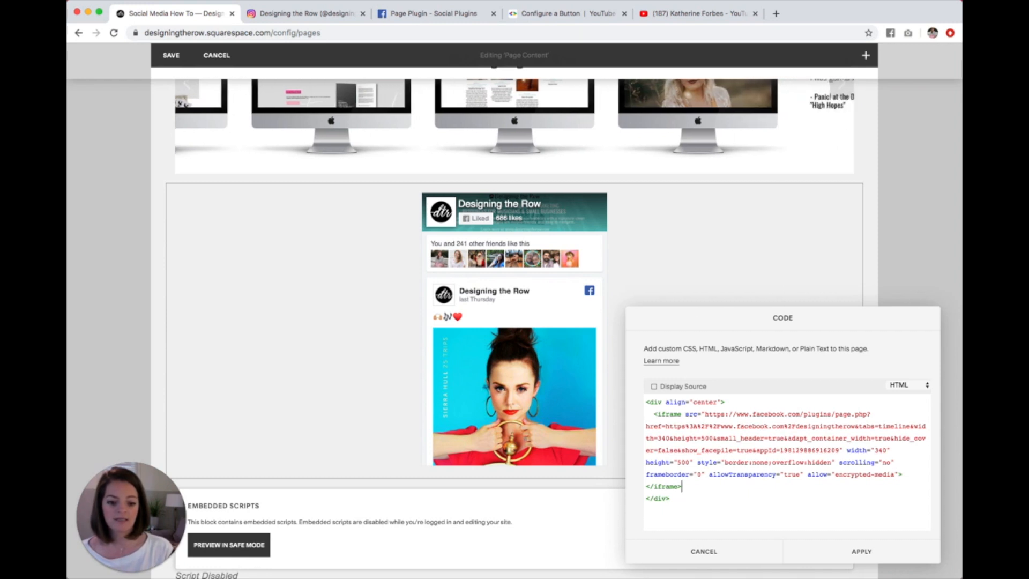
drag(691, 485, 644, 412)
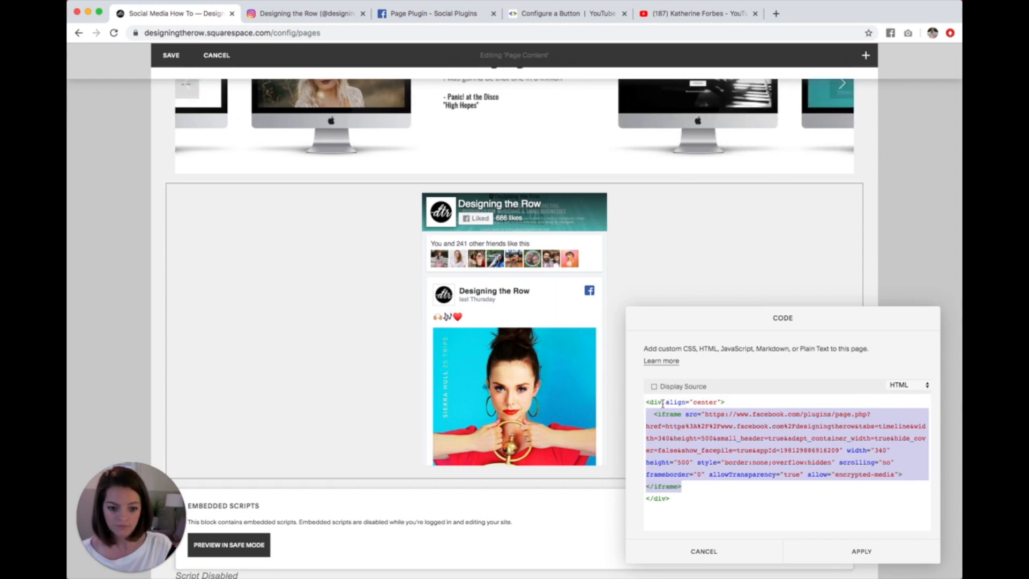
drag(645, 402, 727, 402)
drag(686, 498, 638, 499)
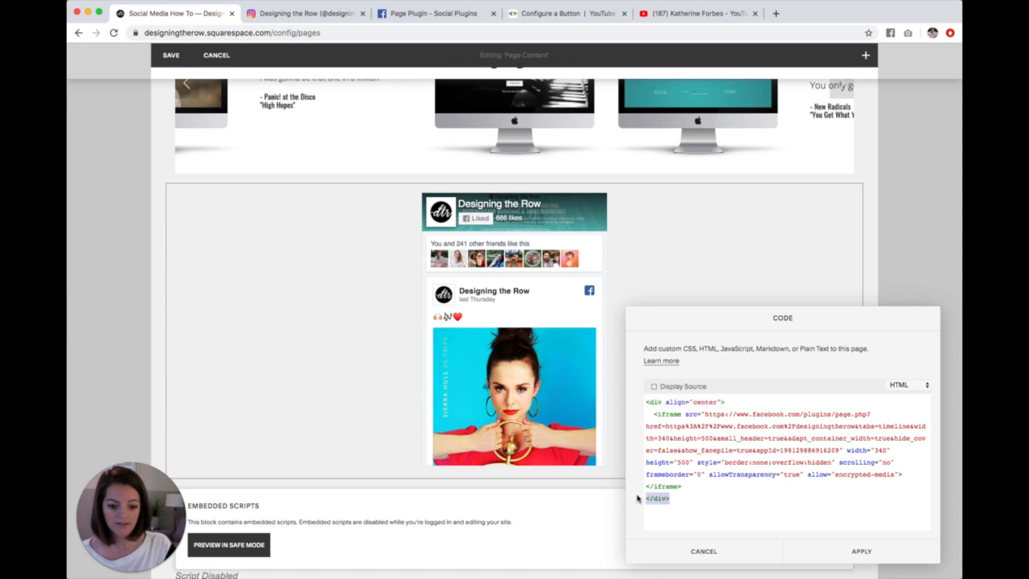
click(714, 504)
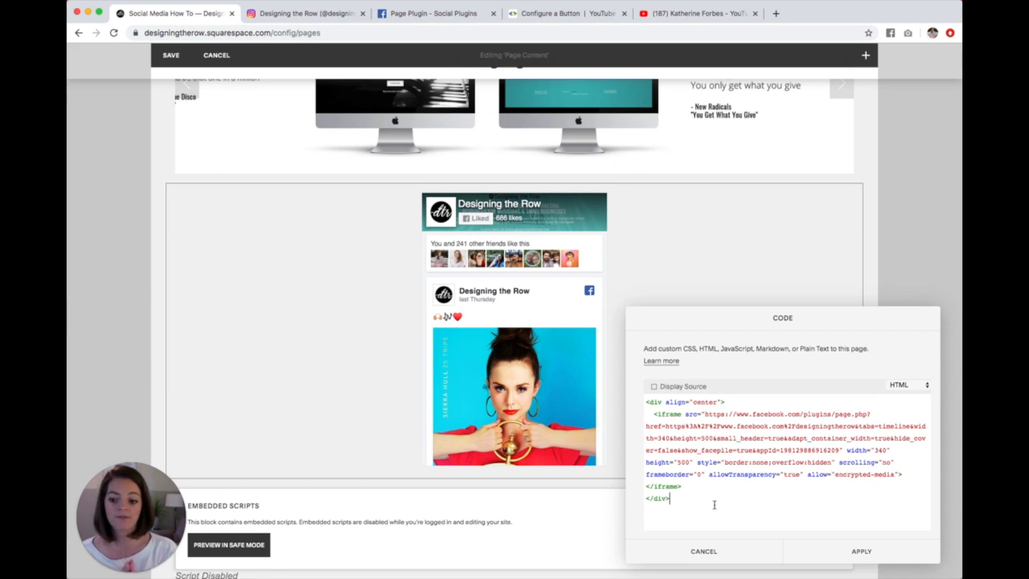
Step: Try right alignment for the div around the Facebook feed and set it back to center
drag(693, 402, 718, 402)
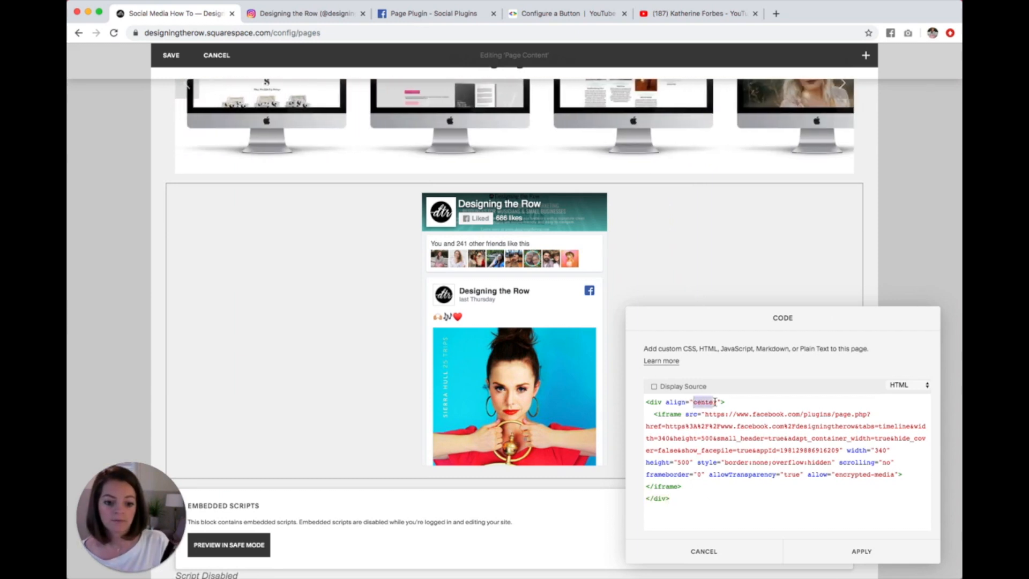
text(right)
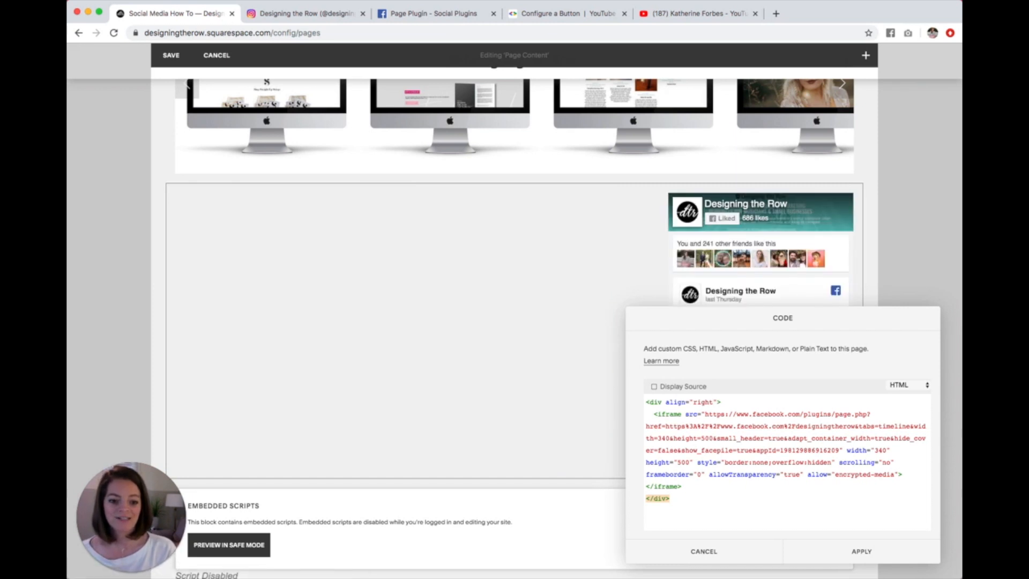
key(BackSpace)
key(BackSpace)
key(BackSpace)
key(BackSpace)
key(BackSpace)
text(center)
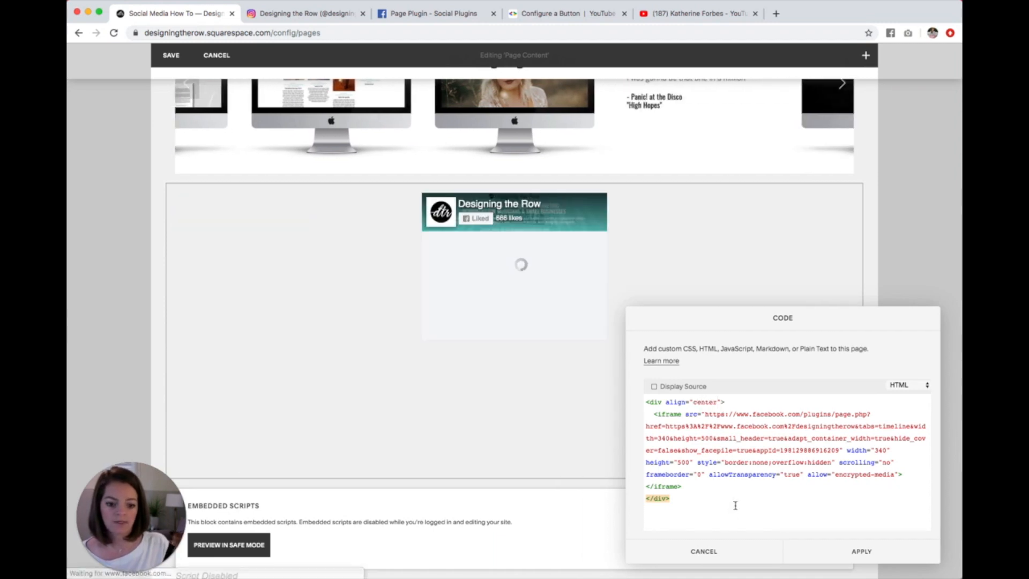
Step: Apply the Facebook feed's code and cut the embed code out of the YouTube subscribe button's Code block
click(856, 552)
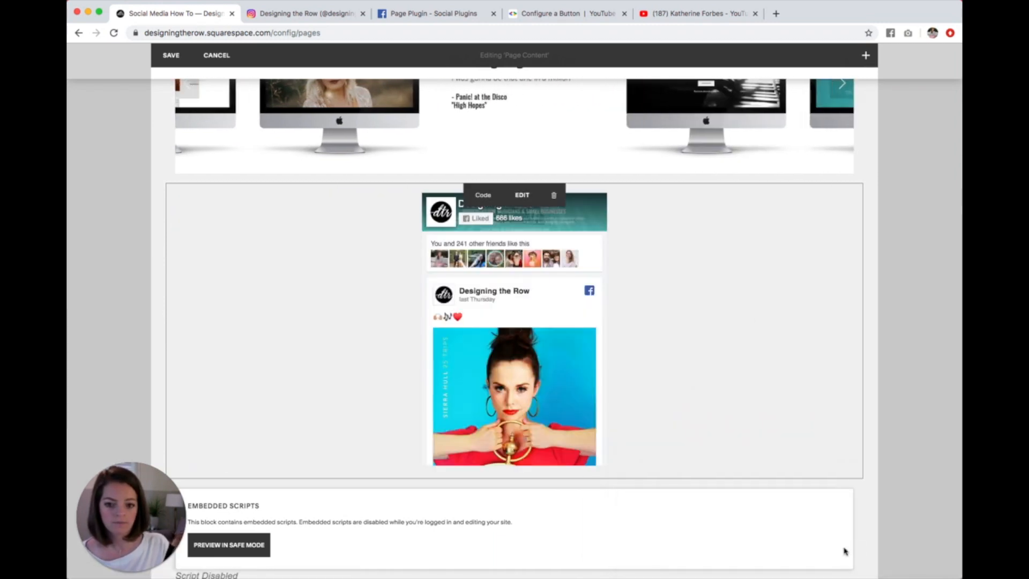
scroll(498, 494, down, 3)
click(522, 408)
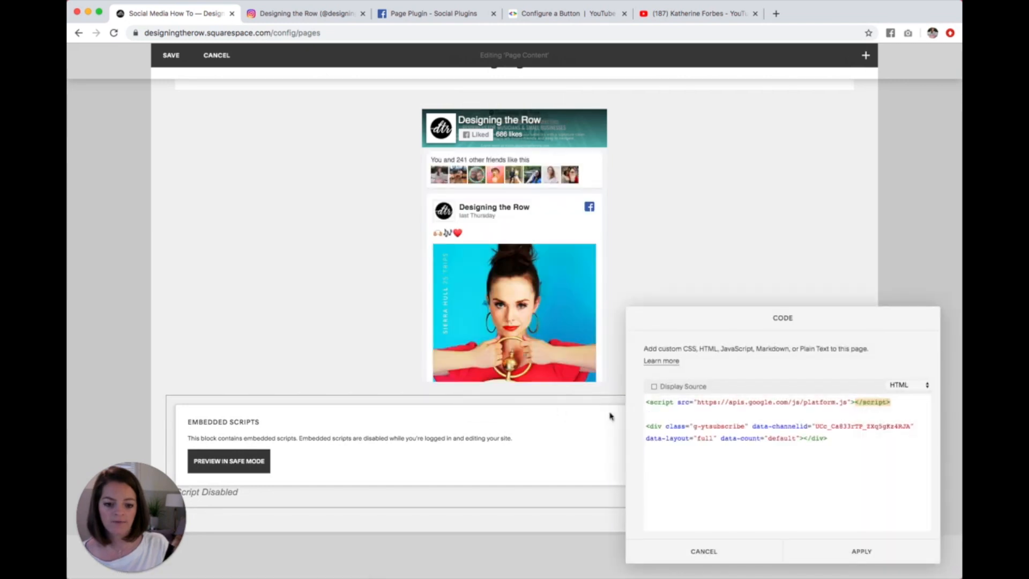
drag(879, 452, 596, 384)
key(cmd+c)
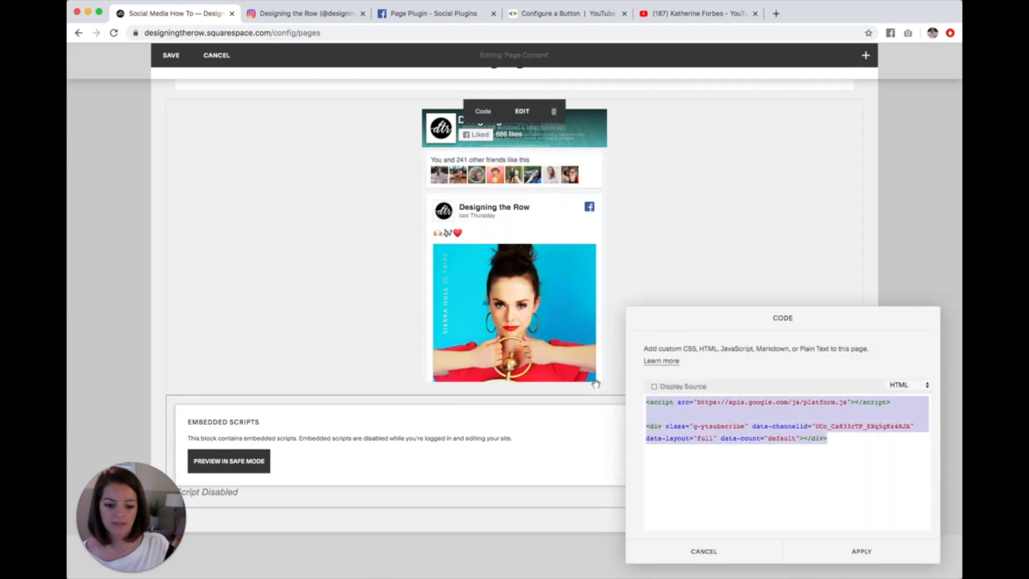
key(BackSpace)
Step: Enter a <div align="center"> element in the YouTube Code block and paste the subscribe button code inside it
text(<div align="center">)
key(Return)
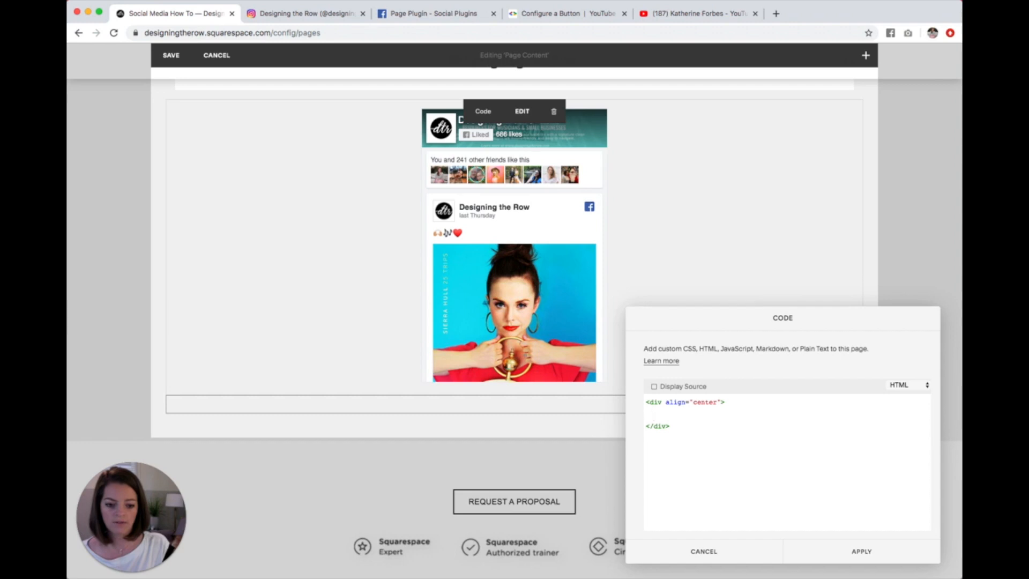
click(726, 402)
click(728, 414)
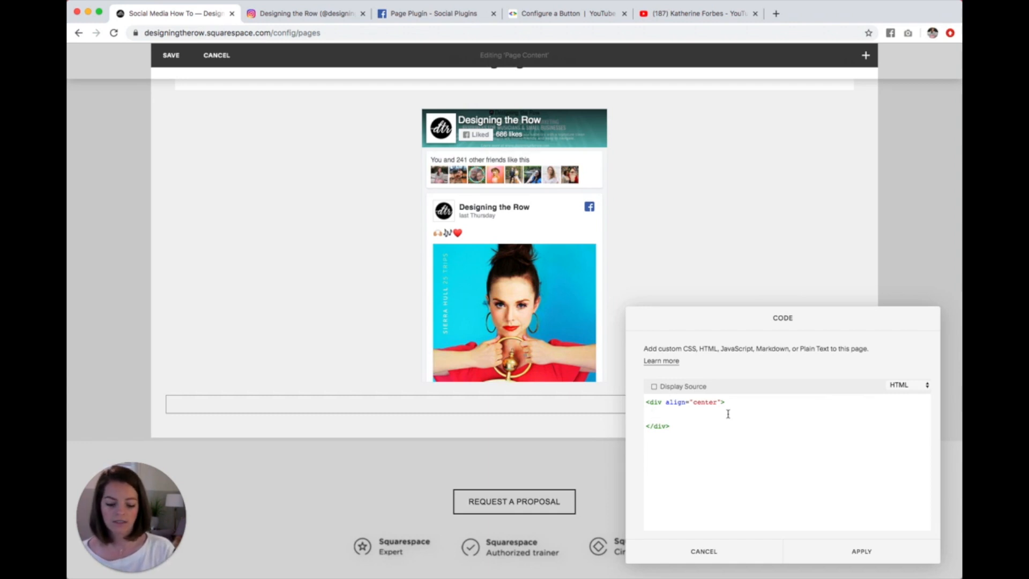
key(cmd+v)
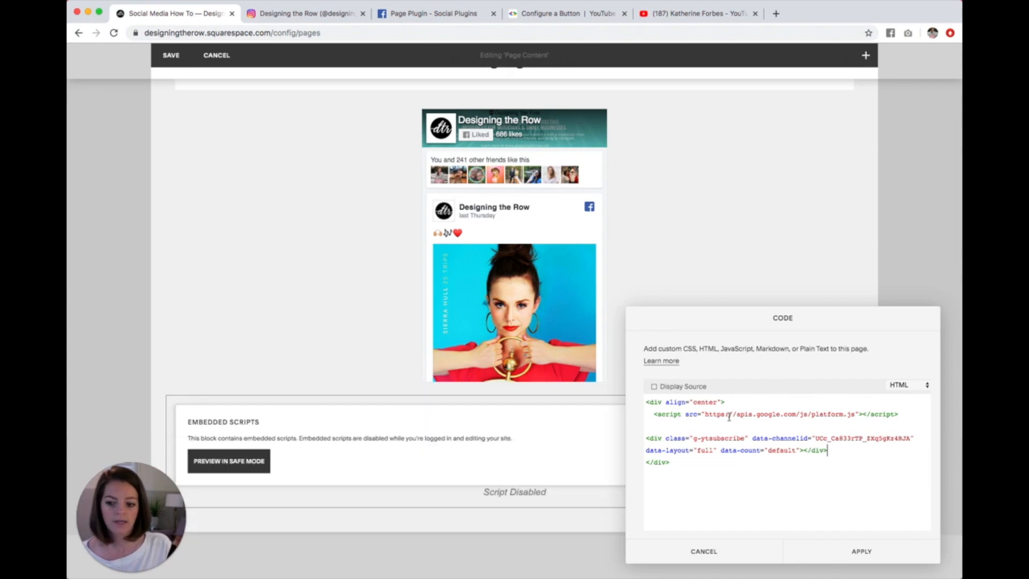
Step: Apply the YouTube block's code, save the page and check the alignment of the Facebook feed and subscribe button
click(868, 552)
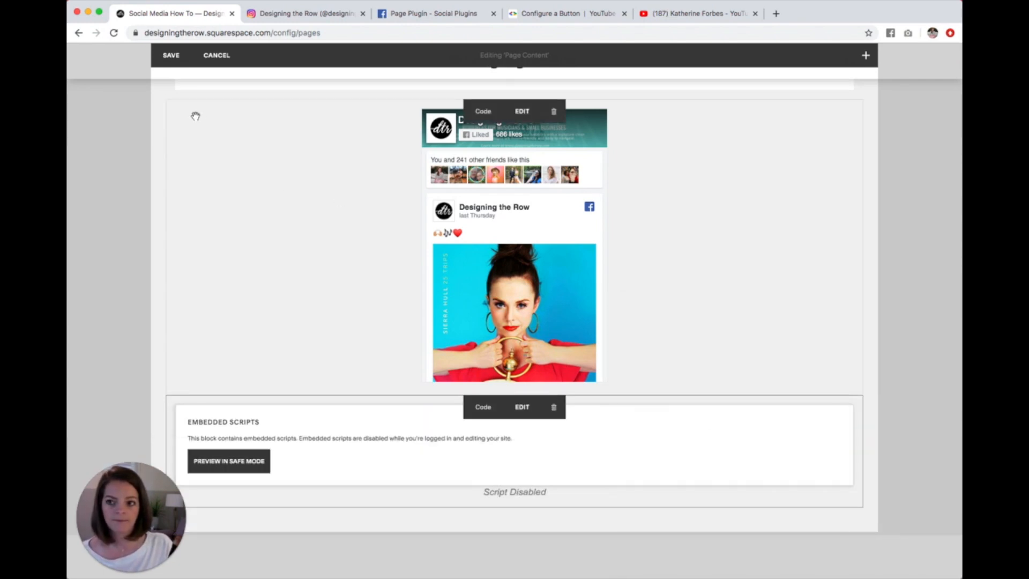
click(171, 55)
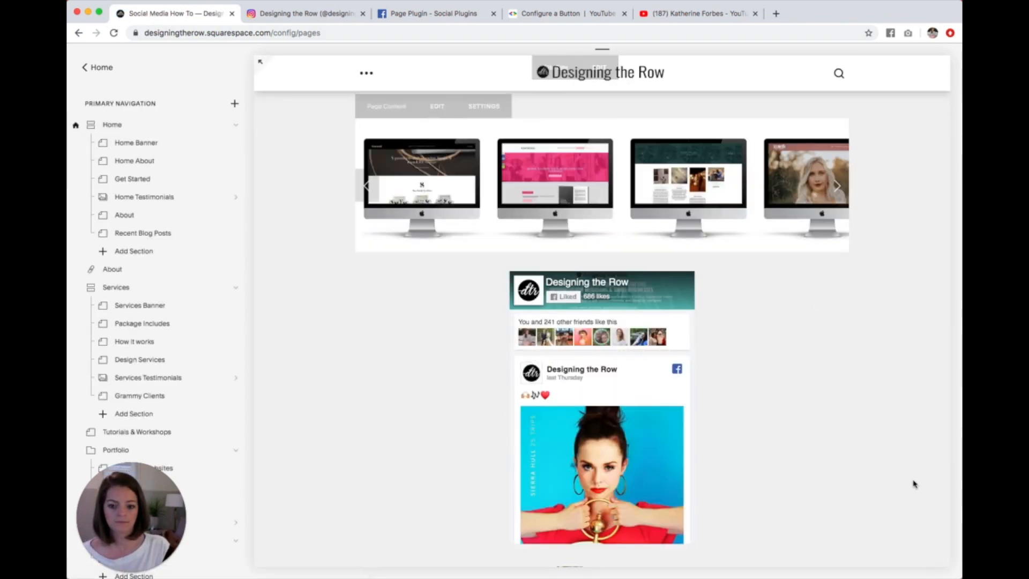
scroll(912, 493, down, 2)
scroll(912, 485, down, 2)
scroll(863, 390, up, 3)
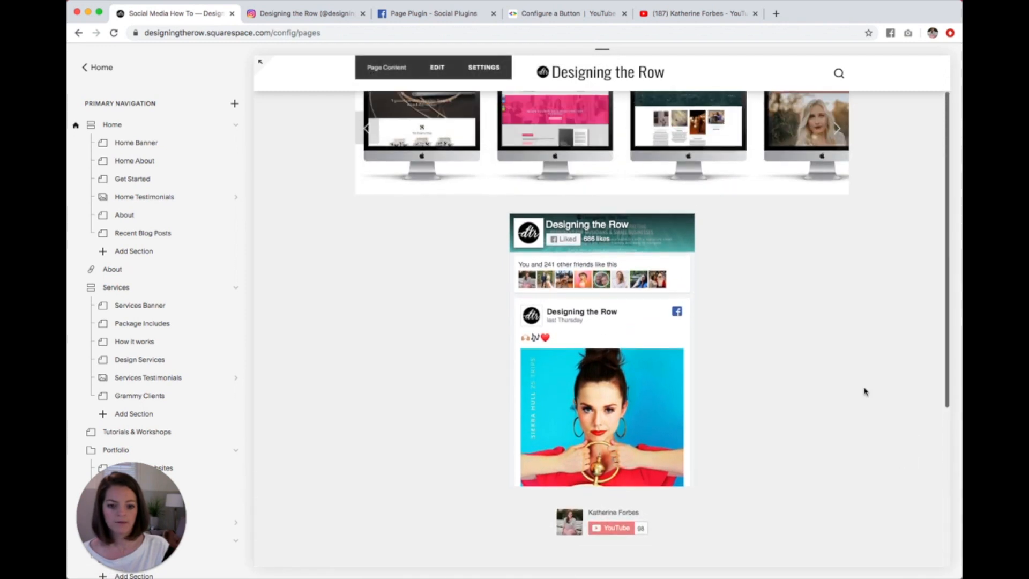